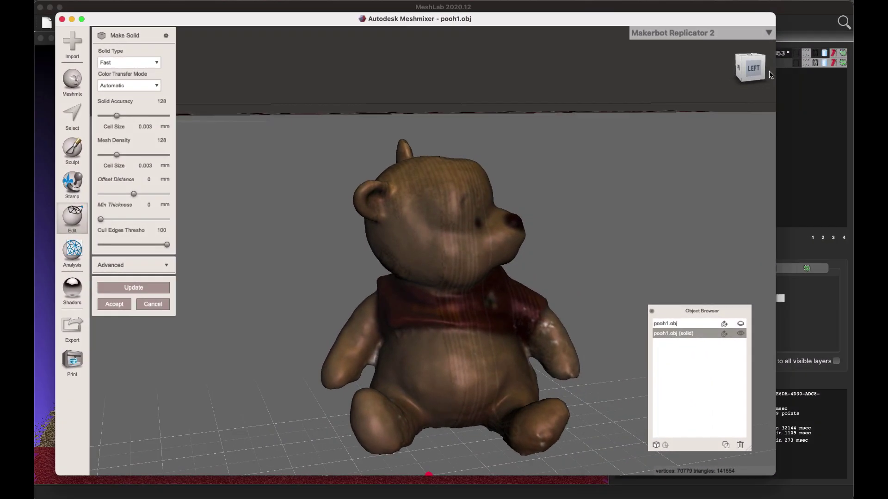
Step: Delete the original pooh1.obj object and select the remaining pooh1.obj (solid)
left_click_drag(769, 72, 756, 83)
scroll(571, 225, "down", 5)
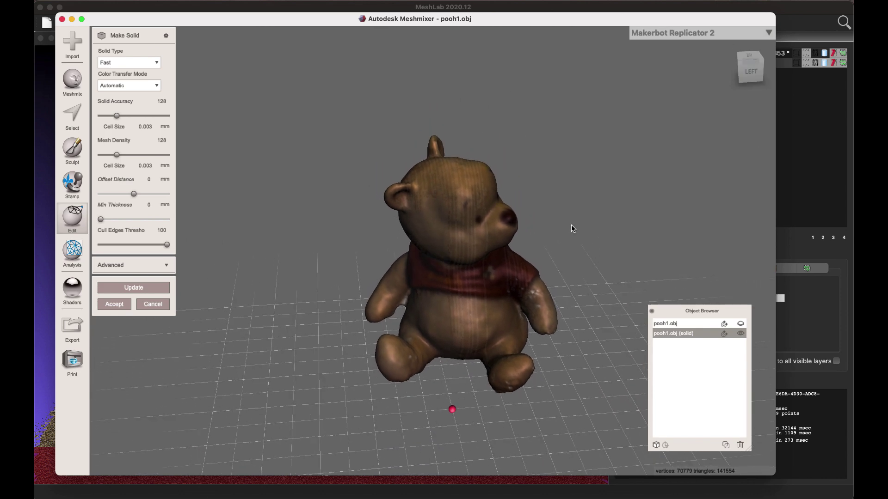
left_click(715, 323)
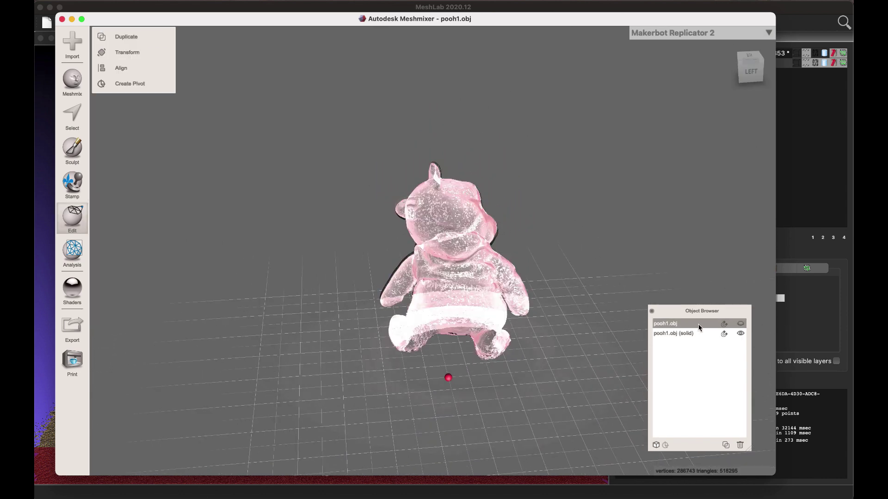
left_click(739, 446)
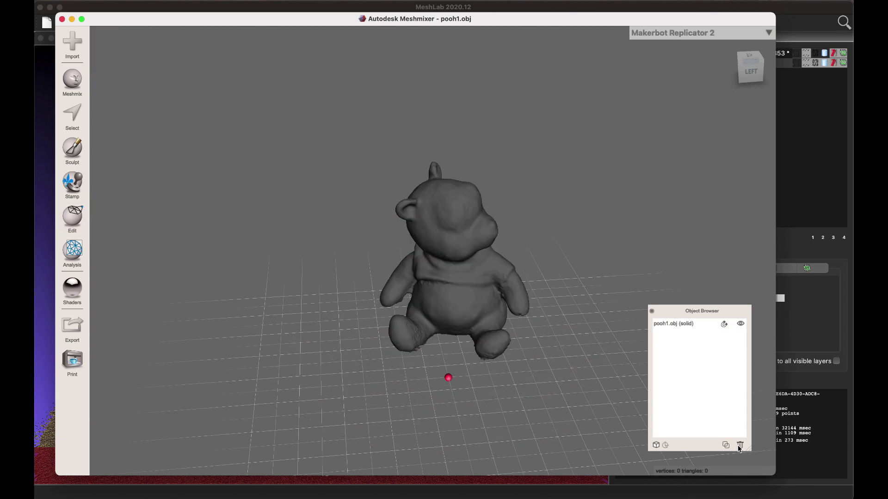
left_click(690, 326)
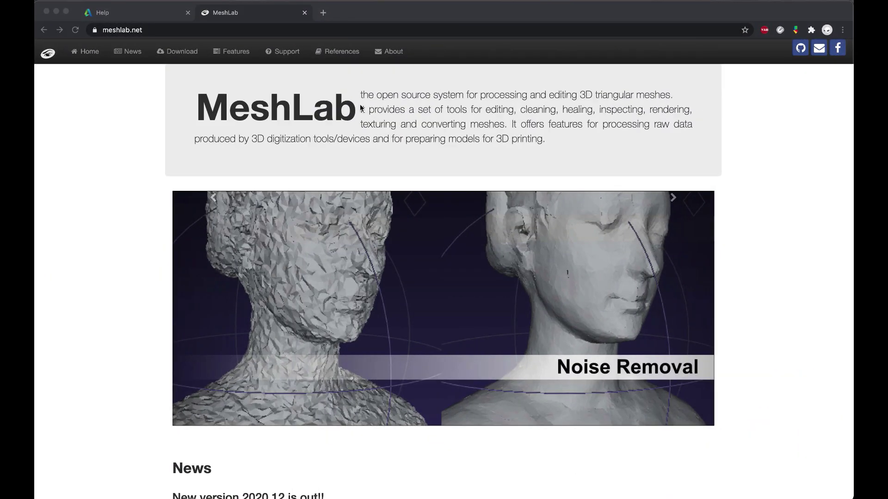
Step: Switch to the browser and look through the MeshLab website down to its Download section
scroll(337, 252, "down", 8)
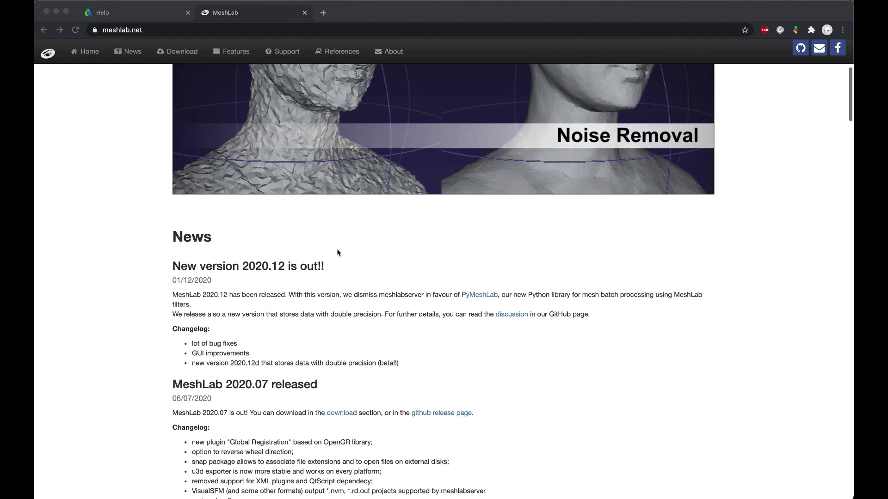
scroll(337, 252, "down", 15)
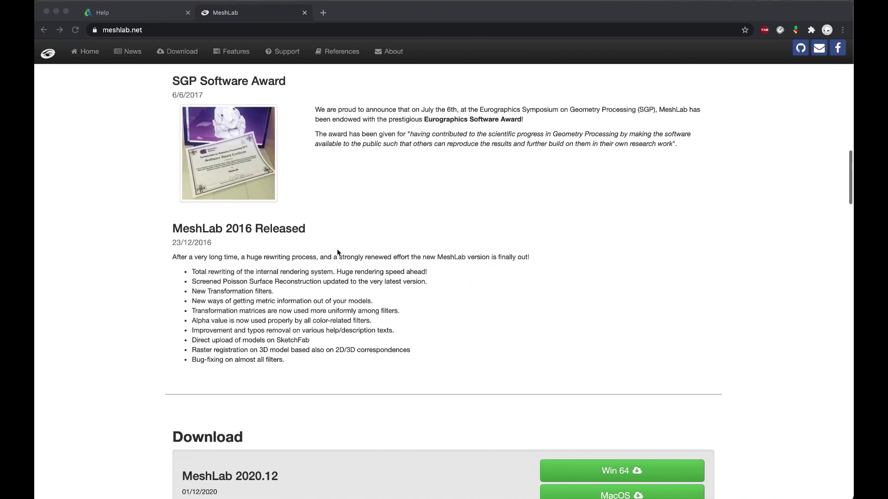
scroll(337, 252, "down", 2)
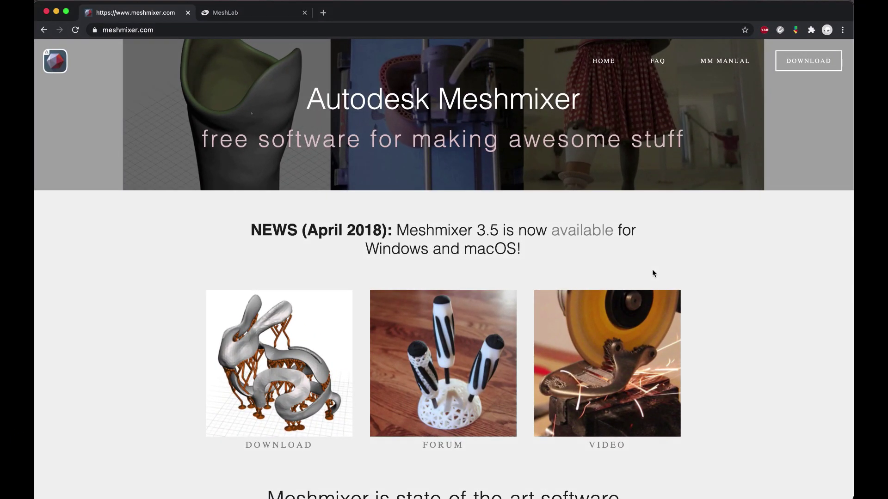
Step: Look through the Meshmixer website and follow its download link
scroll(652, 272, "down", 10)
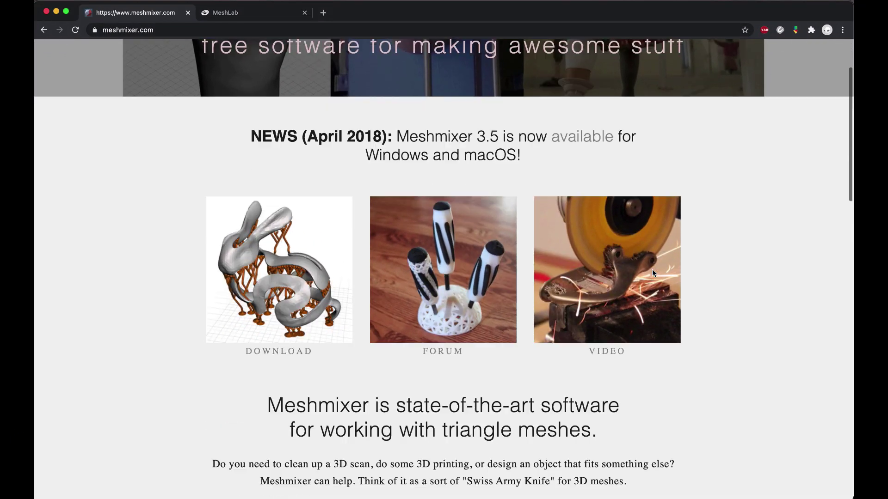
scroll(652, 272, "down", 12)
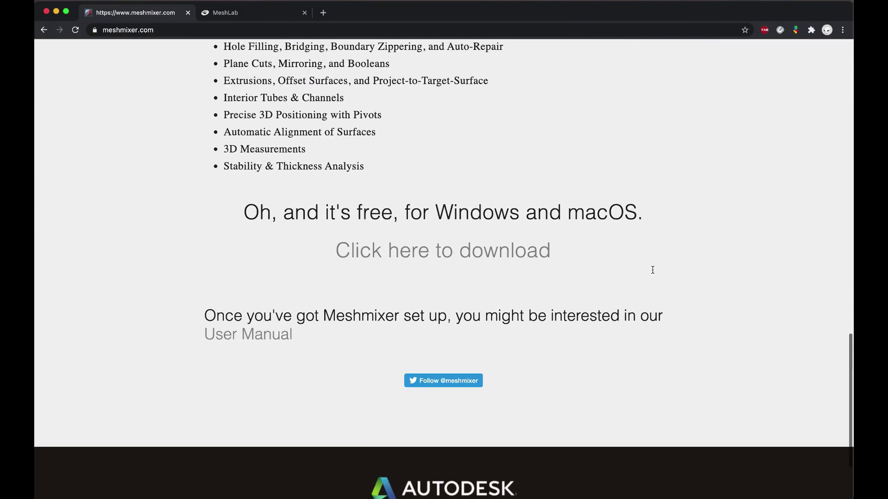
left_click(494, 257)
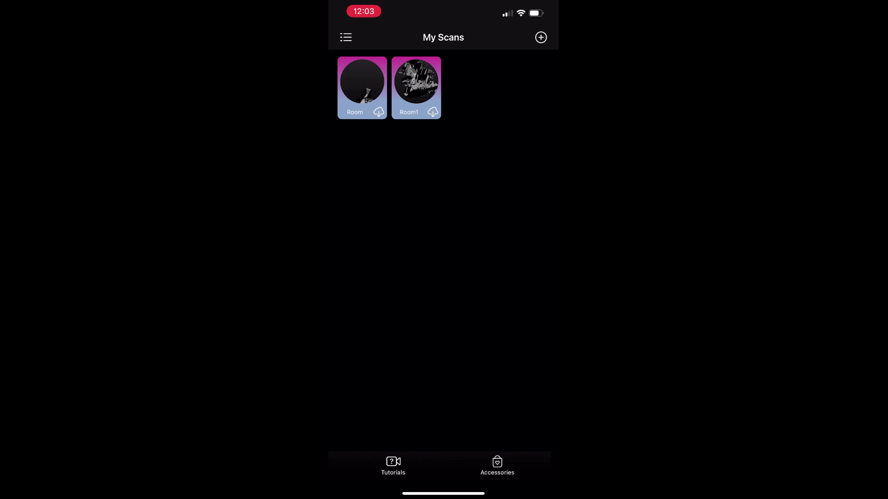
Step: Switch to the phone scanning app and create a new Point Cloud Scan of the bear on its turntable
left_click(541, 37)
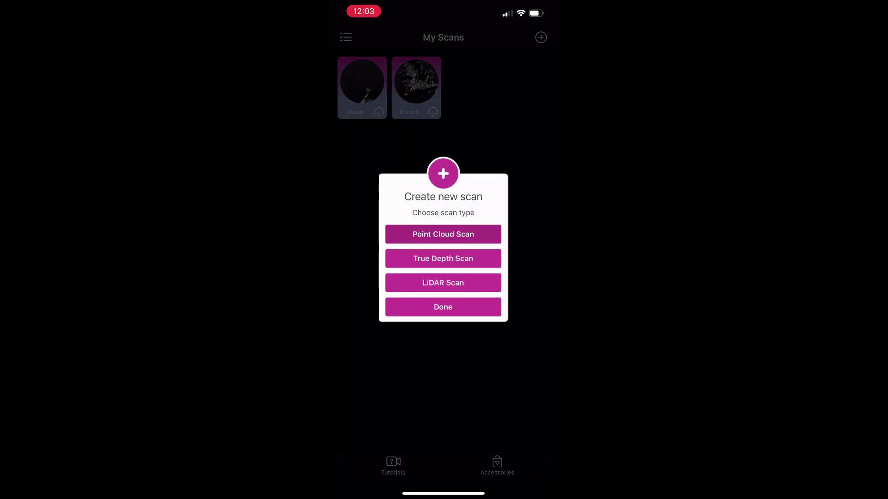
left_click(443, 234)
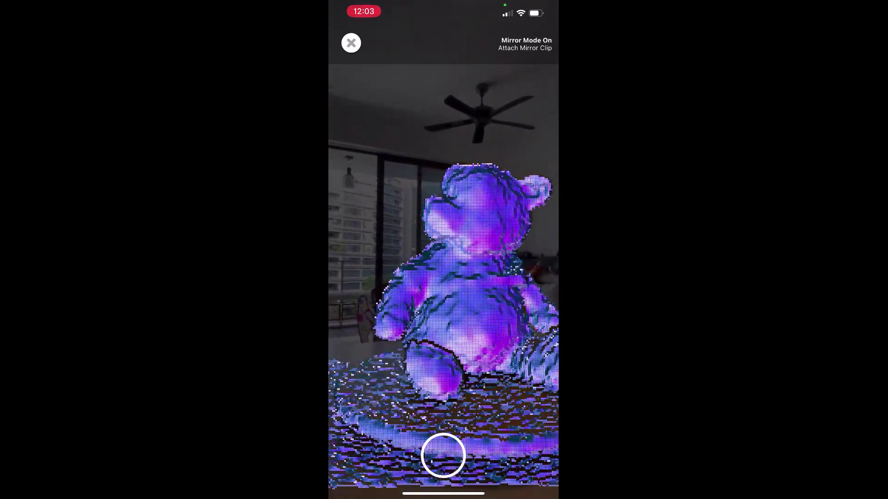
left_click(443, 455)
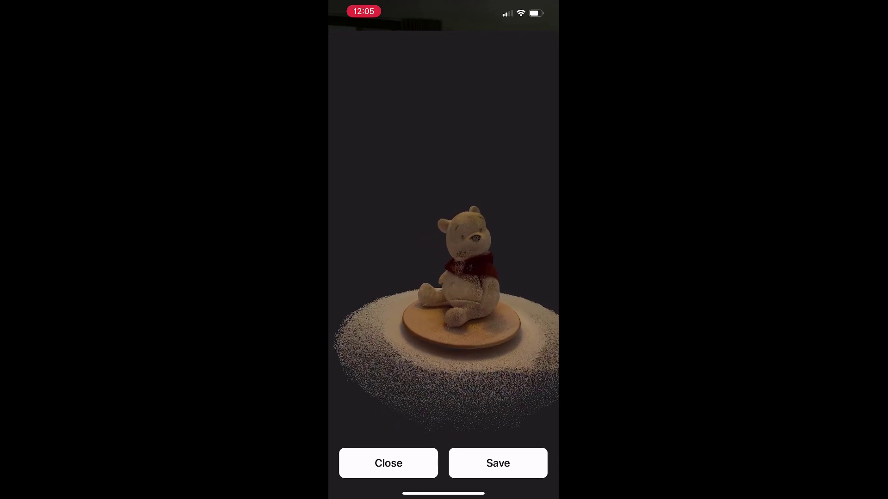
Step: Save the captured scan under the file name Pooh
left_click(498, 463)
left_click(443, 245)
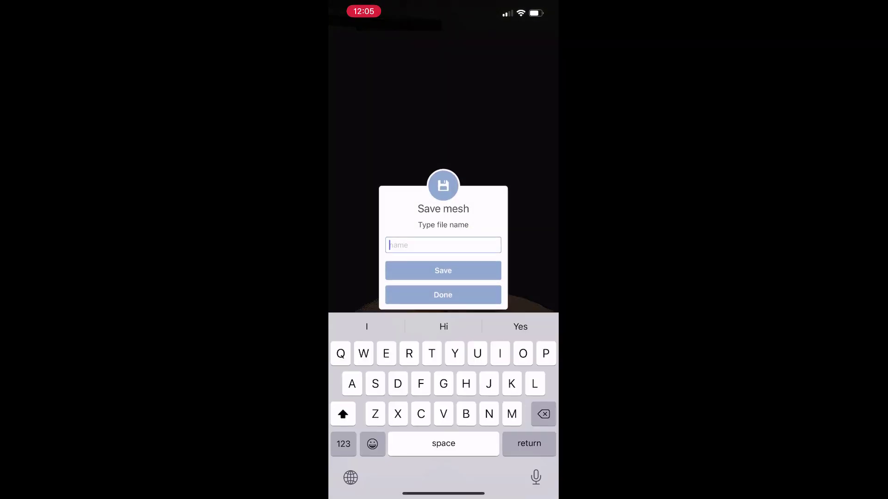
type("Pooh")
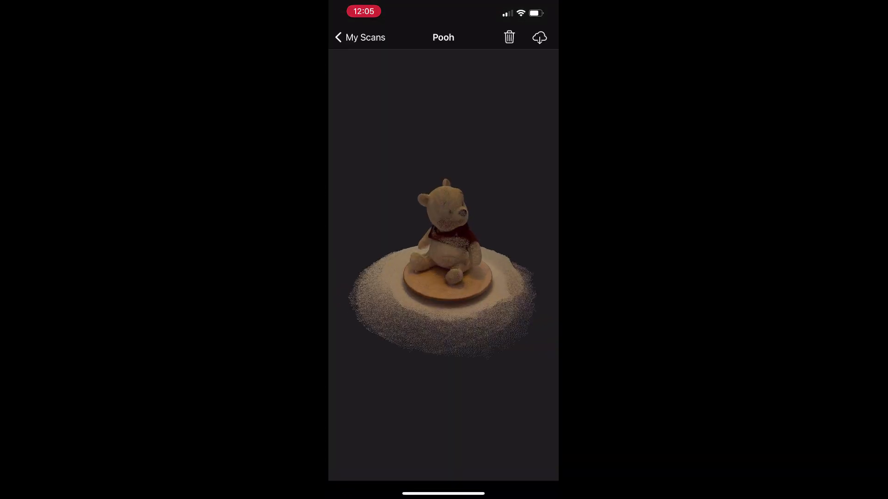
Step: Inspect the Pooh scan, download it as PLY and share it to the Developer computer
scroll(443, 265, "up", 5)
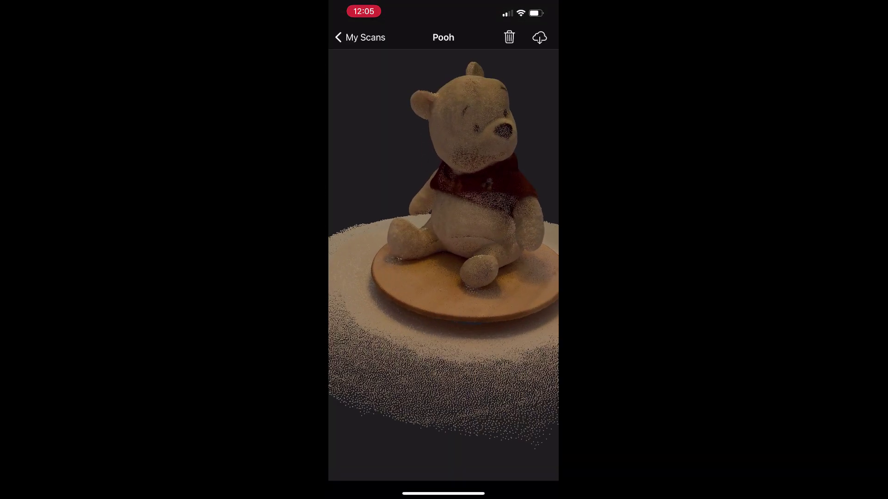
left_click_drag(509, 278, 379, 305)
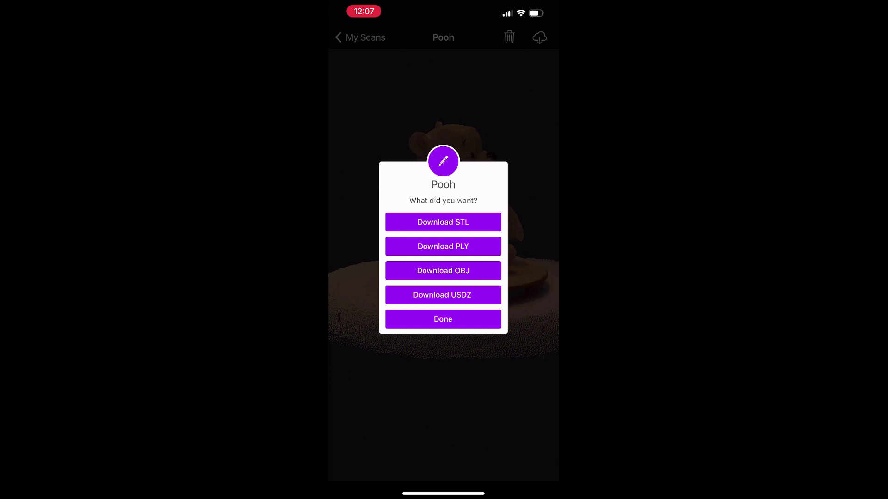
left_click(443, 246)
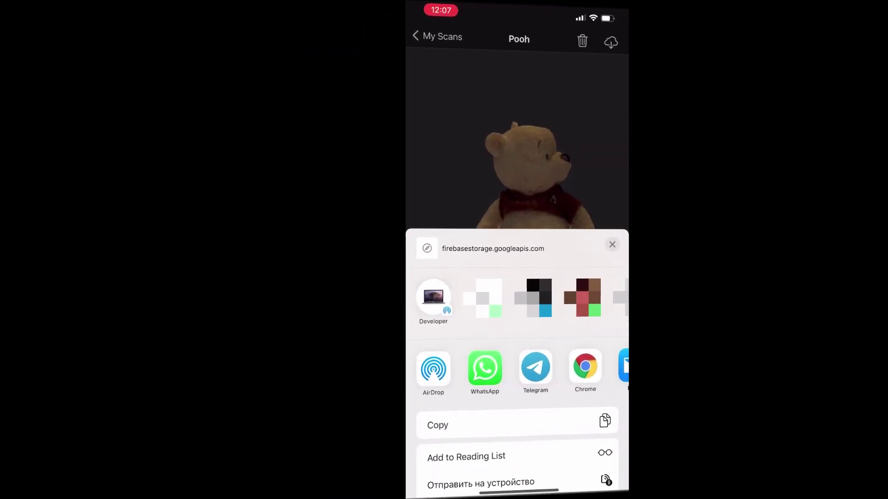
left_click(434, 296)
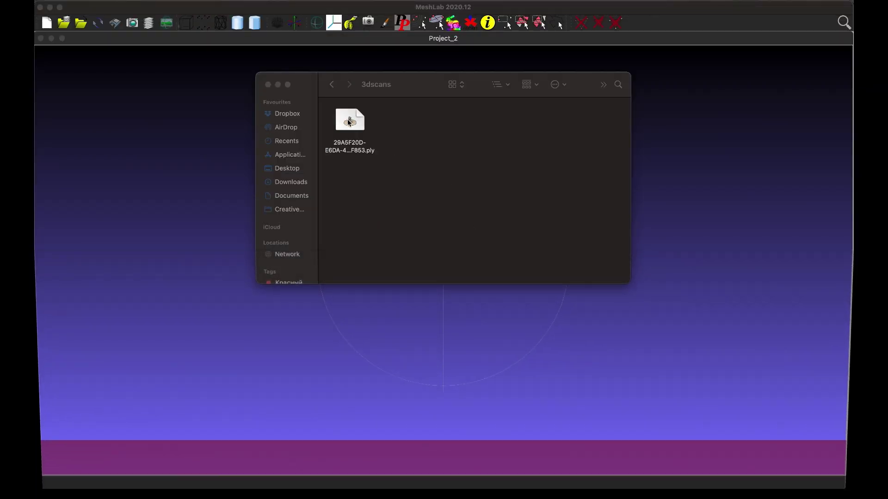
Step: Switch to MeshLab, import the downloaded PLY scan from the 3dscans folder, and close the folder window
left_click_drag(349, 123, 162, 174)
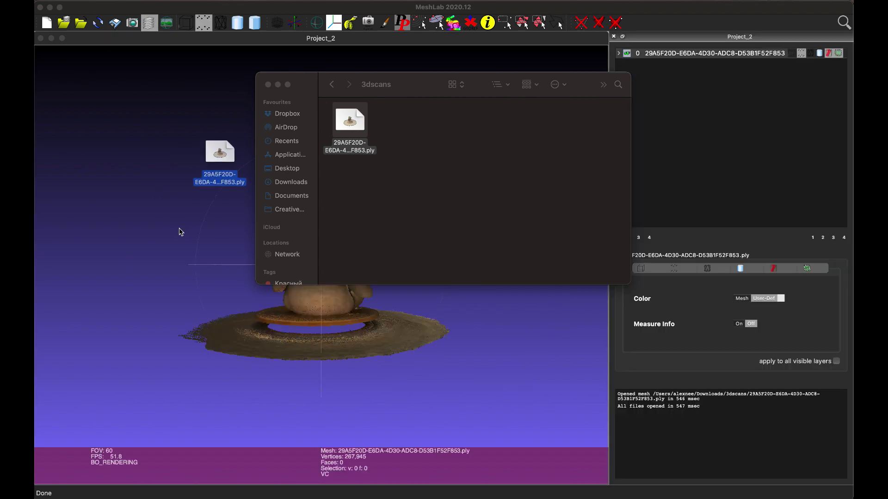
left_click(267, 85)
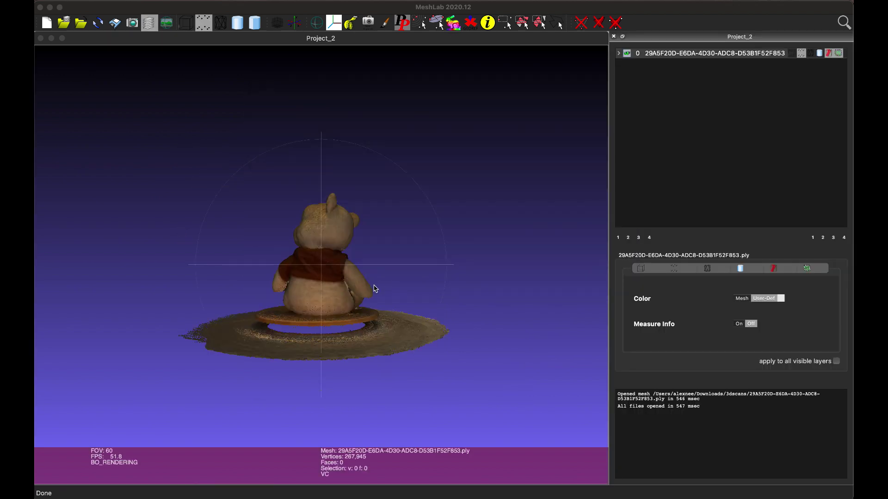
Step: Examine the imported bear point cloud from several angles, both close up and from a distance
left_click_drag(400, 268, 98, 265)
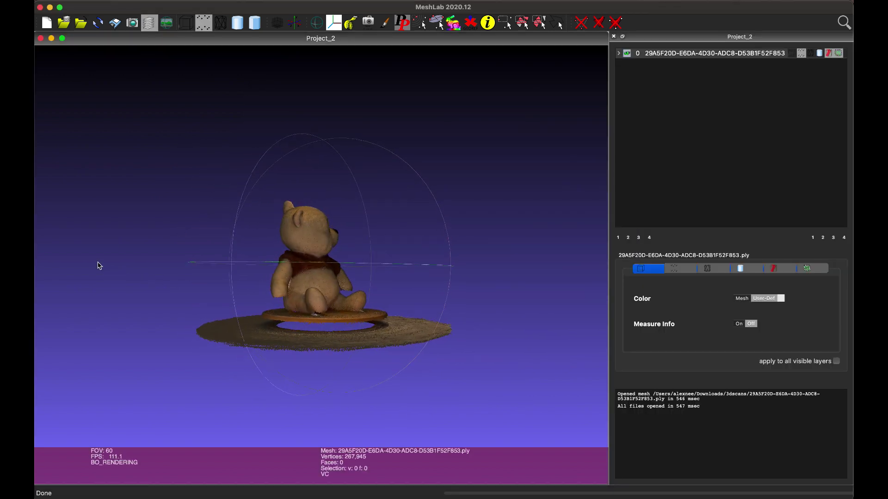
left_click_drag(407, 268, 219, 283)
scroll(347, 299, "down", 2)
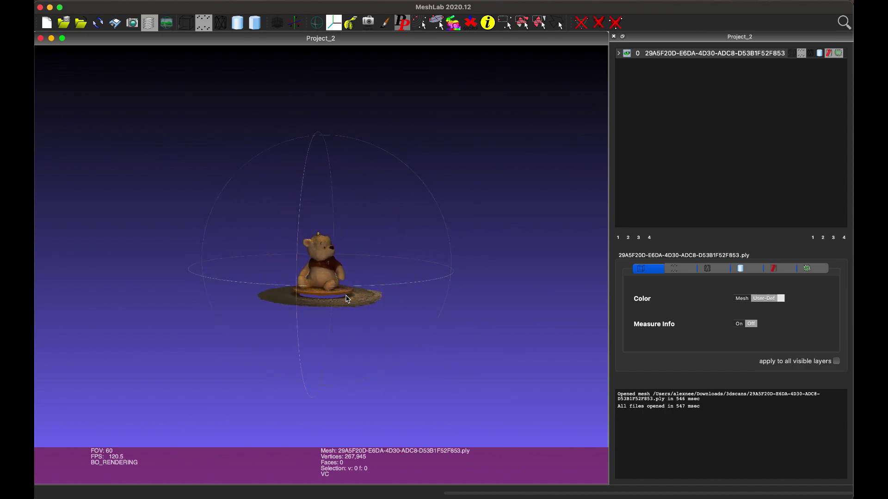
scroll(348, 298, "up", 10)
scroll(348, 299, "up", 3)
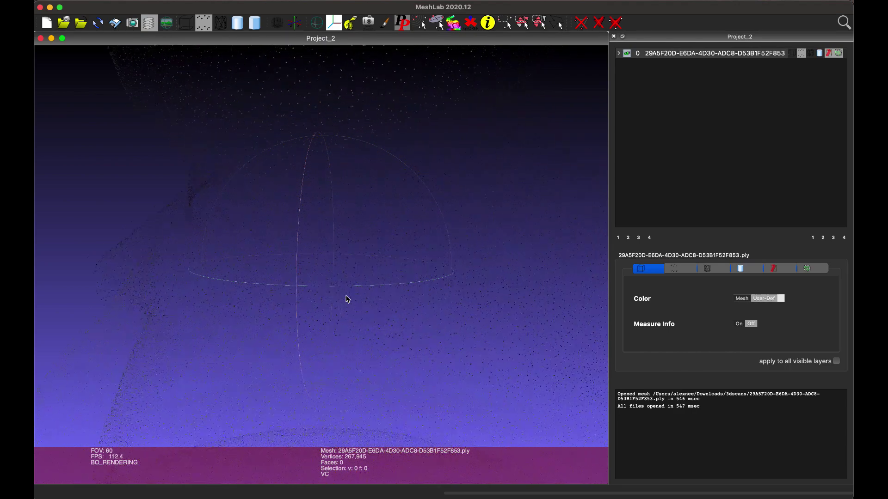
scroll(347, 299, "down", 10)
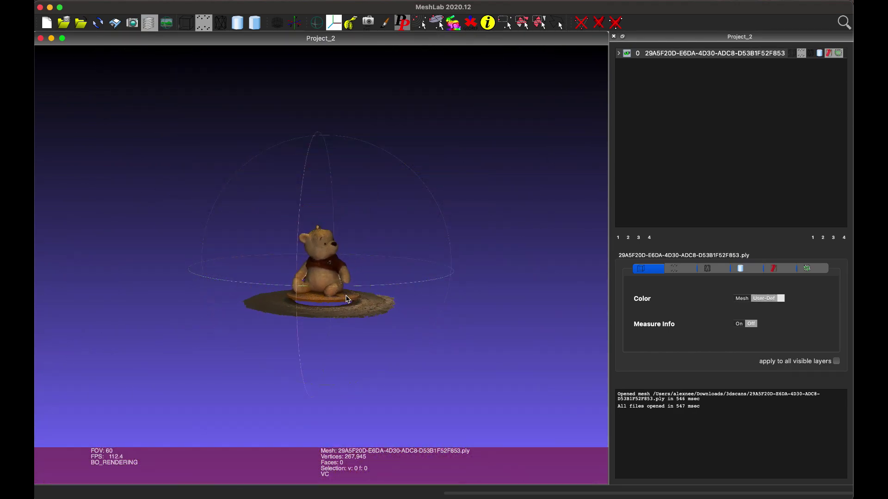
scroll(348, 298, "up", 3)
mouse_move(205, 252)
left_mouse_down()
mouse_move(246, 252)
mouse_move(217, 245)
left_mouse_up()
scroll(356, 290, "up", 8)
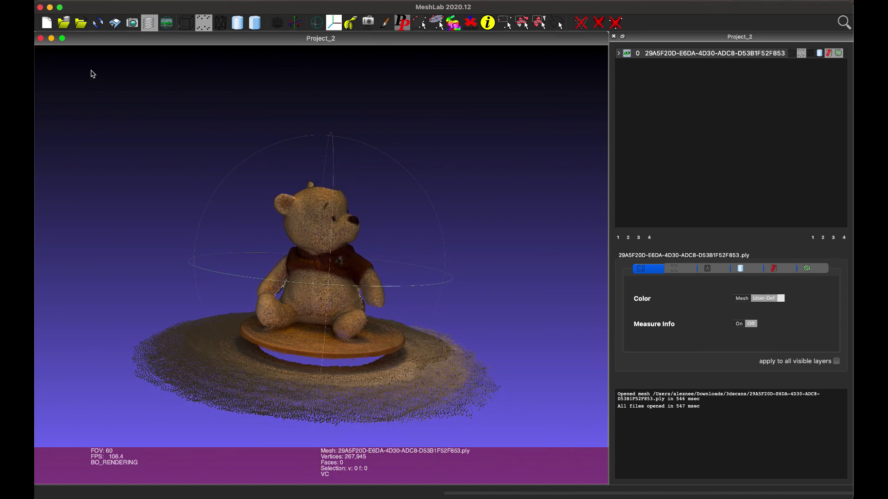
Step: Compute normals for the point set with 10 neighbours and 0 smooth iterations
left_click(144, 0)
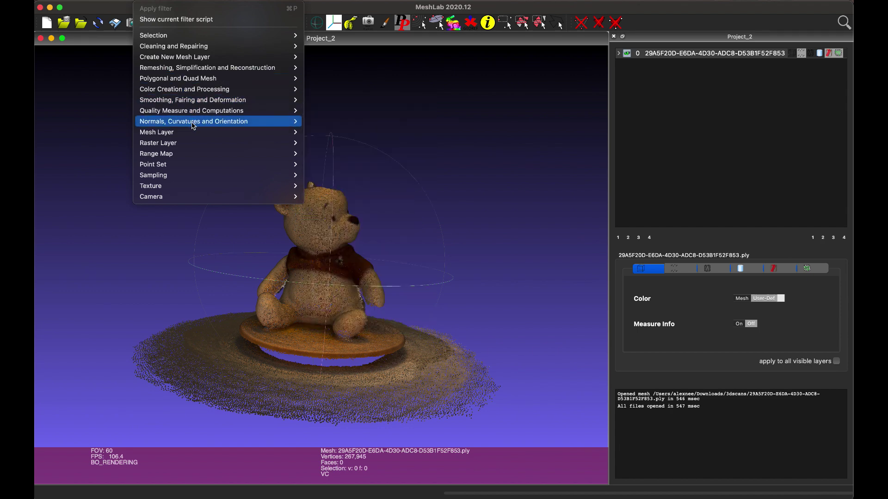
mouse_move(199, 124)
left_click(363, 132)
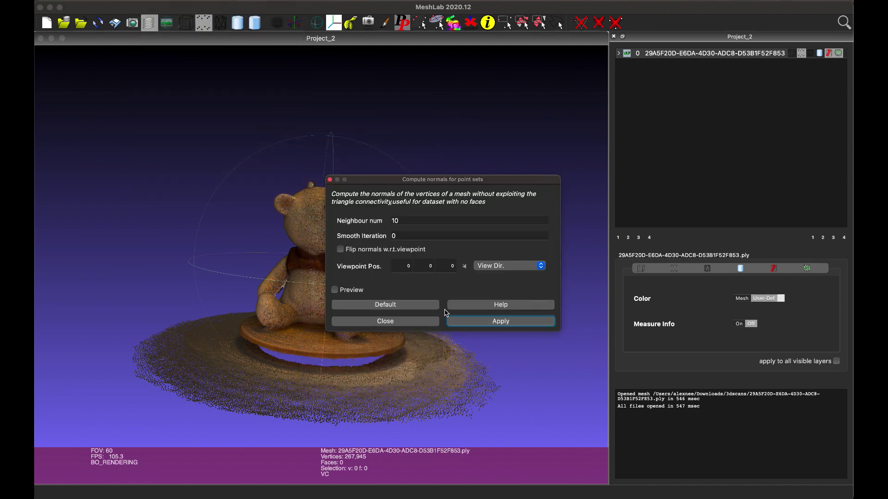
left_click(495, 326)
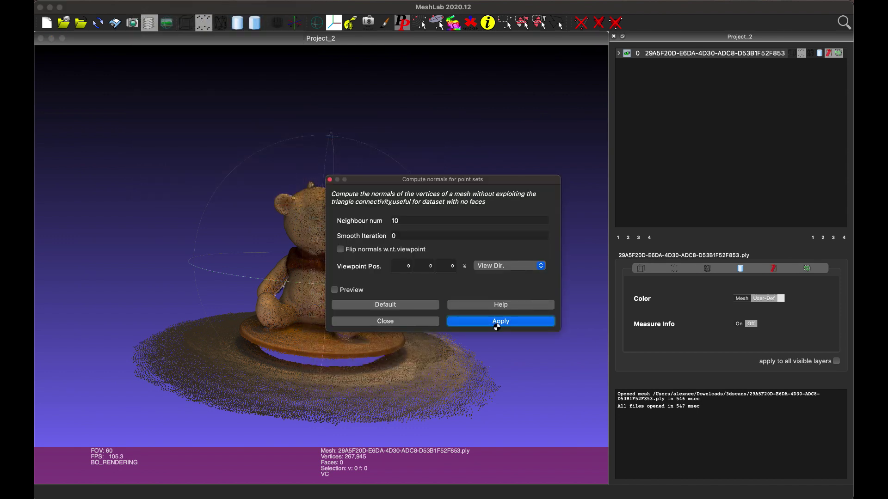
left_click(330, 180)
Step: Apply Point Cloud Simplification with 1000000 samples, keeping Best Sample Heuristic on
left_click(155, 0)
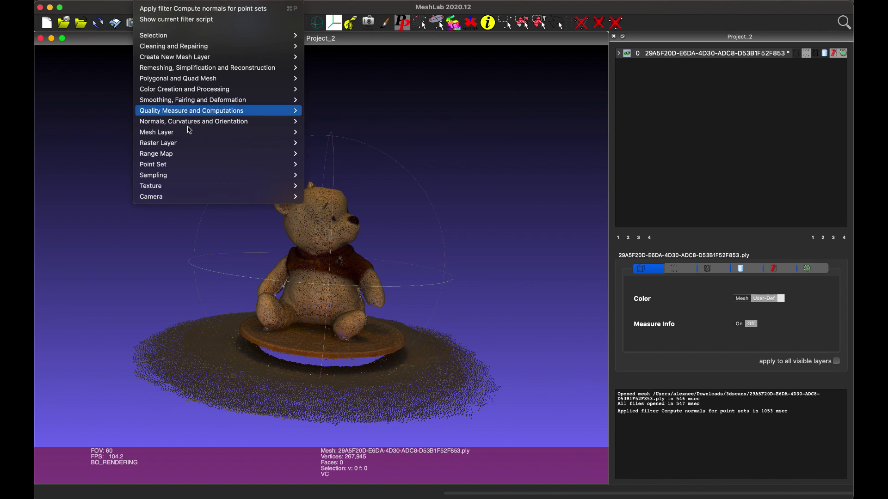
mouse_move(200, 165)
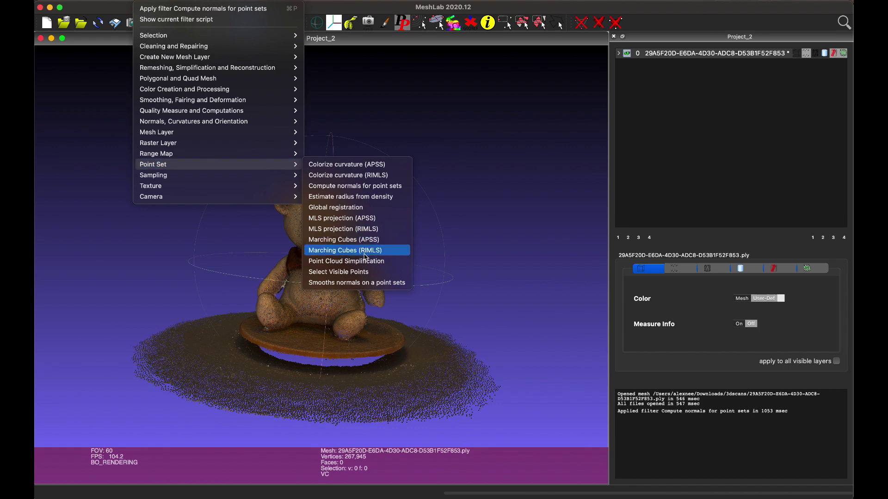
left_click(346, 261)
left_click(441, 220)
double_click(441, 220)
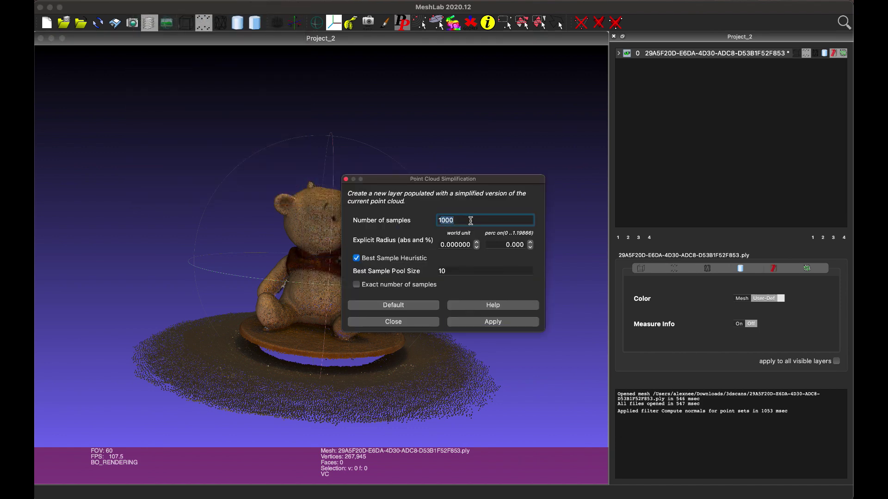
type("100")
left_click_drag(470, 220, 484, 235)
left_click(492, 323)
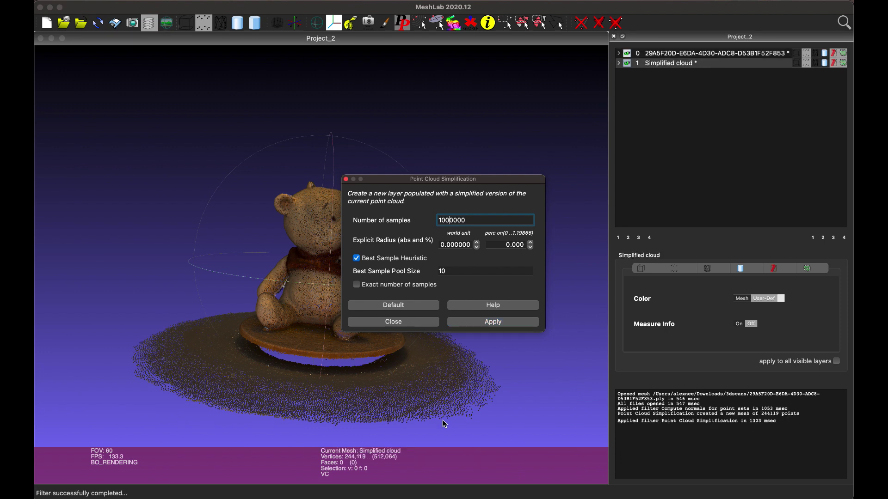
left_click(347, 180)
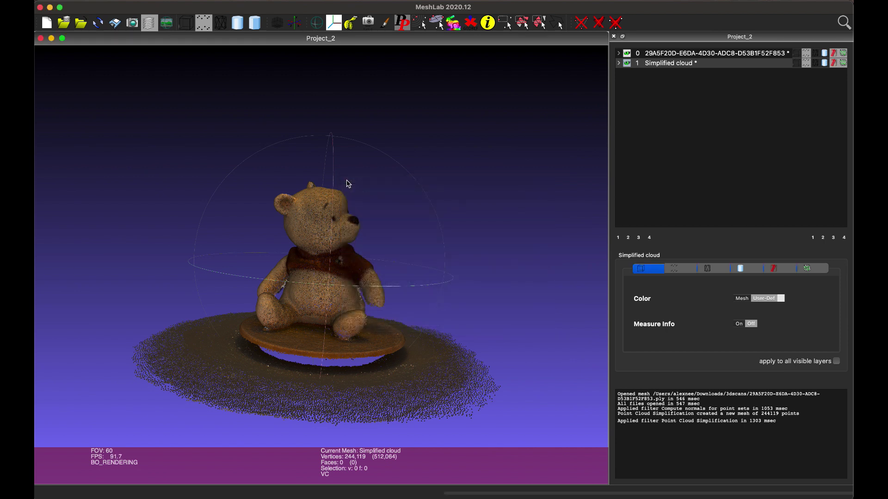
Step: Reconstruct a surface from the simplified cloud with Ball Pivoting, using radius 0 (autoguess), clustering radius 20 and angle threshold 90
left_click(671, 53)
left_click(666, 63)
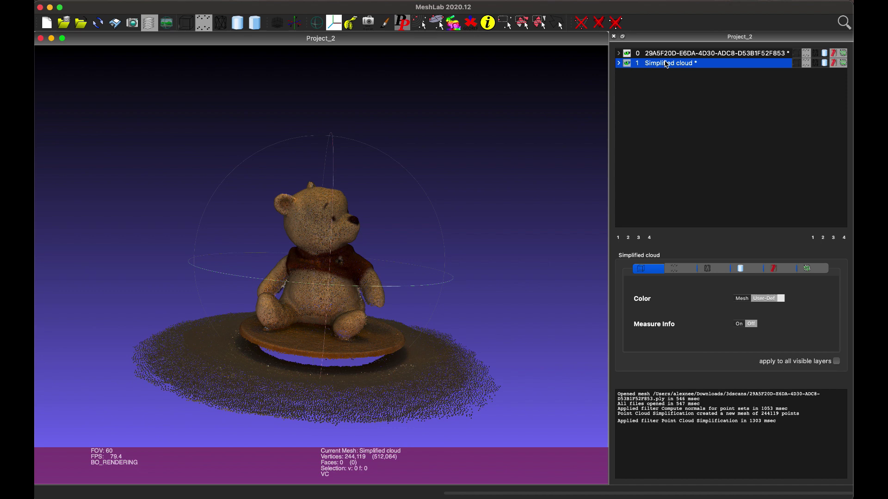
left_click(147, 0)
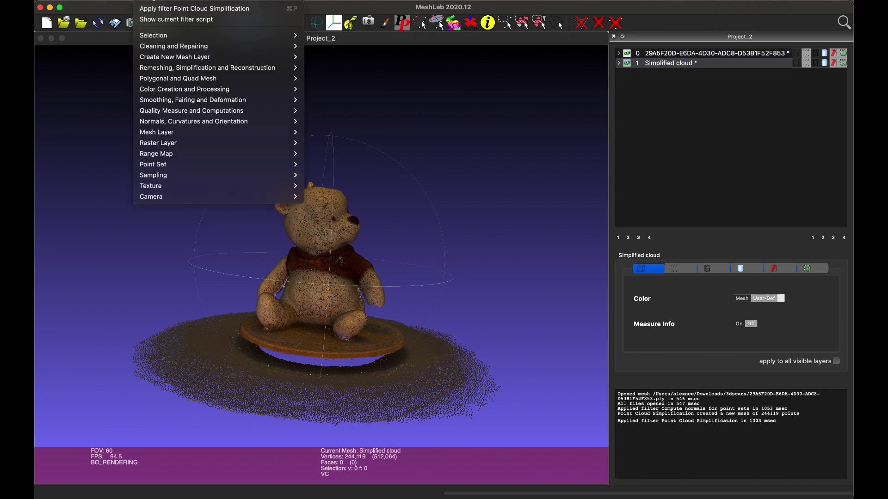
mouse_move(172, 70)
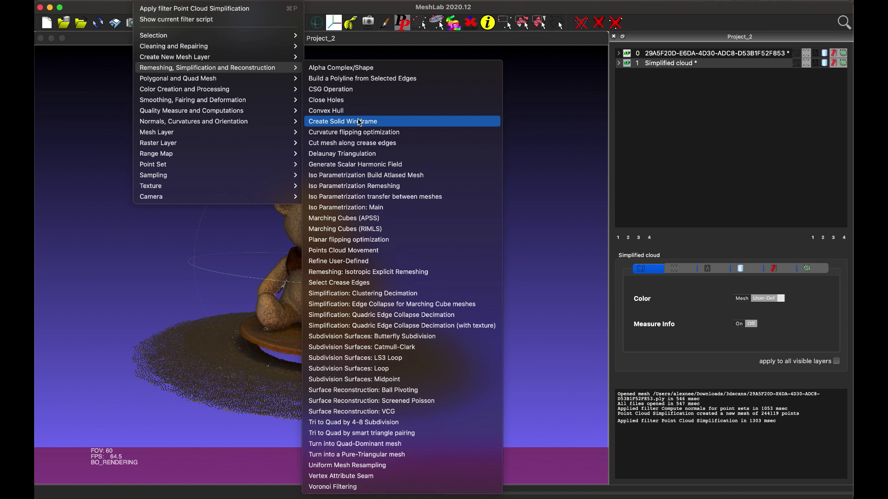
left_click(413, 393)
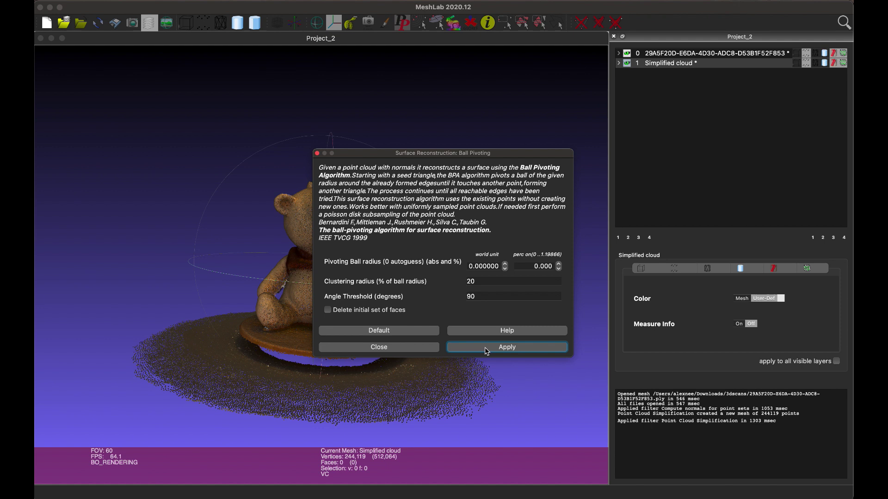
left_click(486, 351)
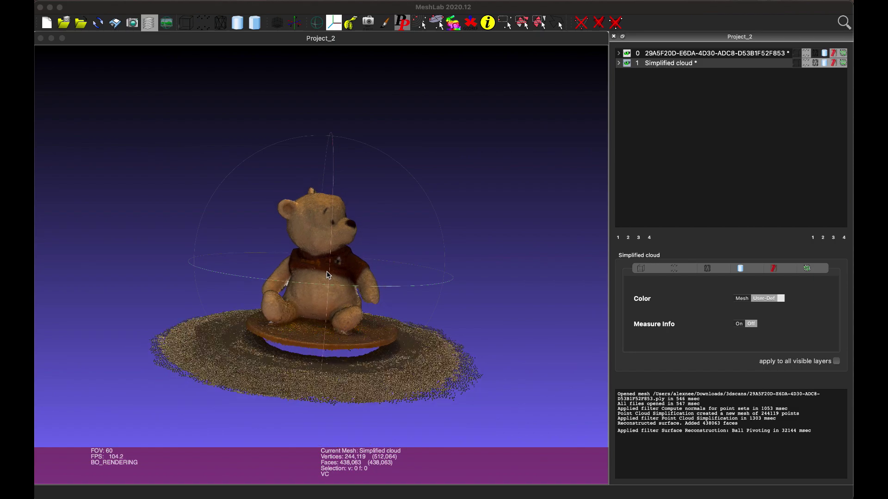
Step: Examine the reconstructed bear mesh up close and from several sides, checking the surface for holes
scroll(327, 274, "up", 10)
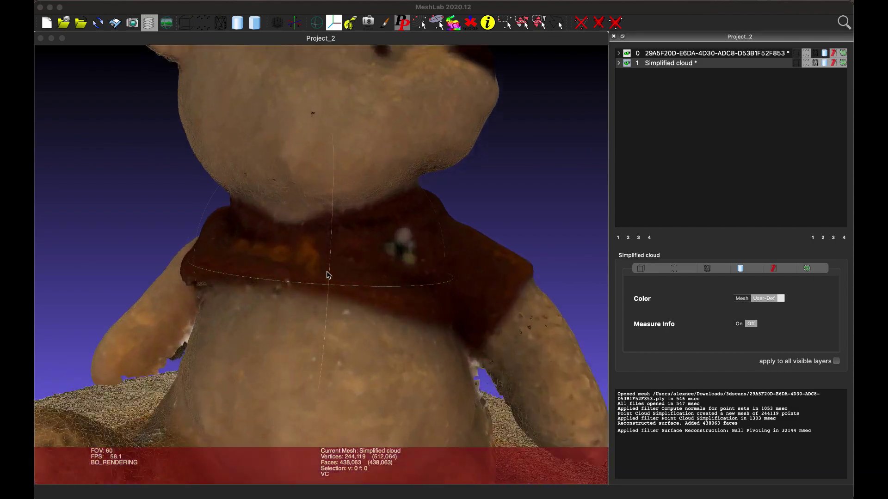
scroll(326, 274, "down", 10)
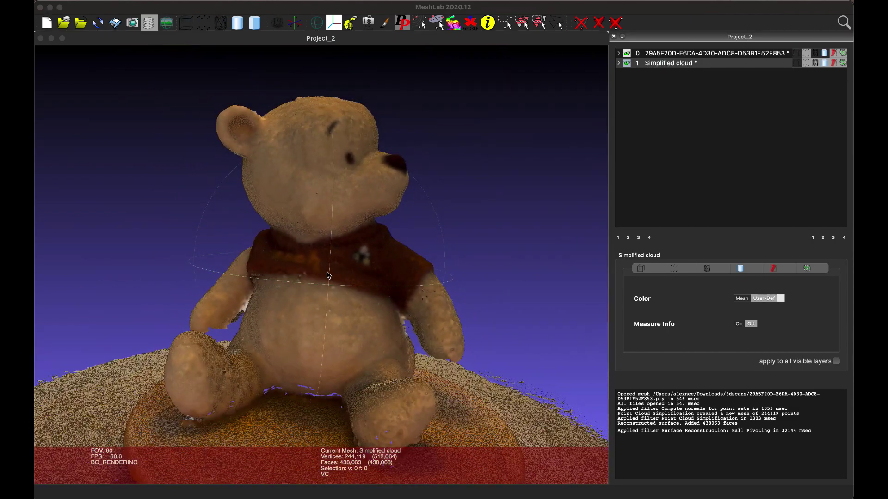
left_click_drag(384, 291, 260, 396)
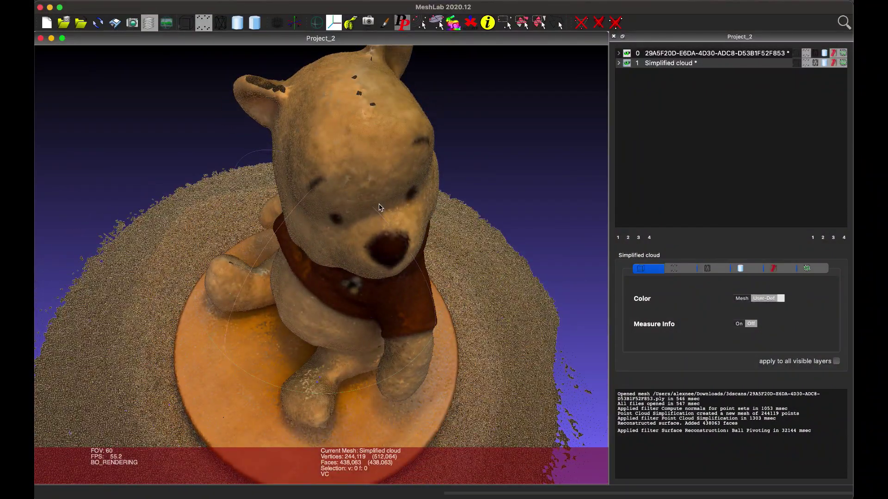
left_click_drag(376, 209, 344, 134)
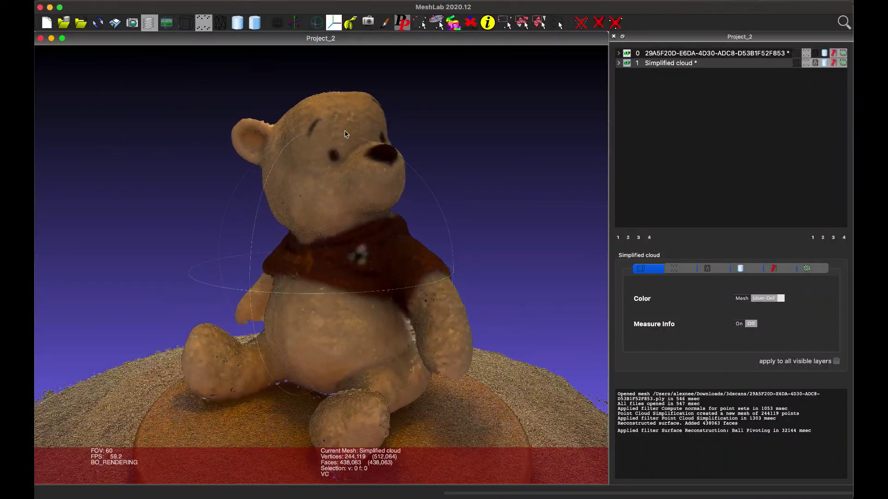
left_click_drag(192, 282, 303, 291)
scroll(303, 290, "up", 1)
scroll(300, 291, "down", 6)
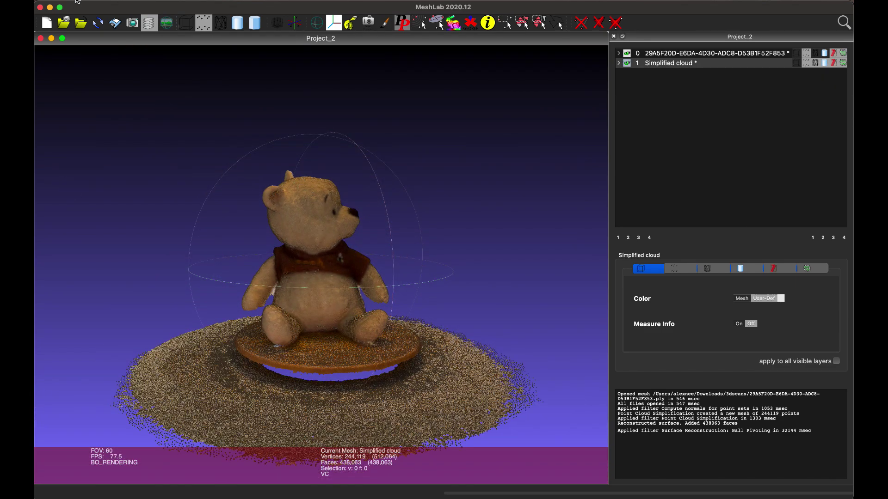
Step: Export the simplified cloud mesh to the 3dscans folder as pooh1.obj in Alias Wavefront format, including vertex color and normals
left_click(99, 1)
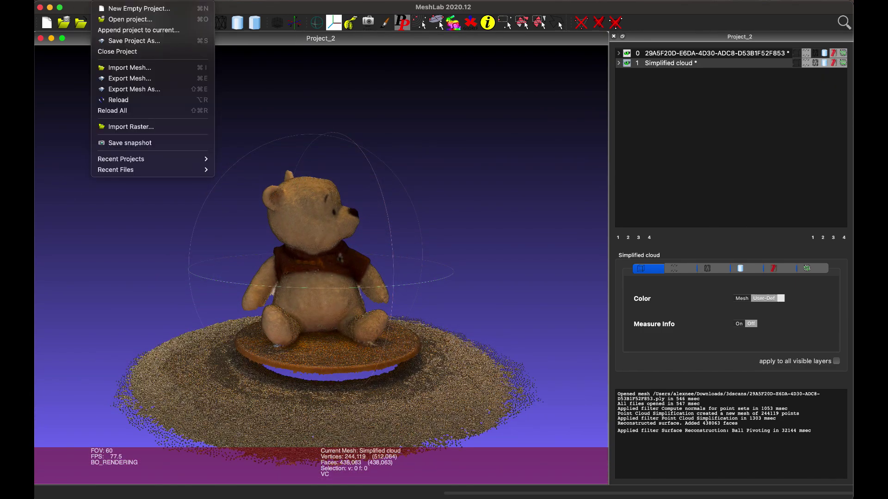
left_click(134, 91)
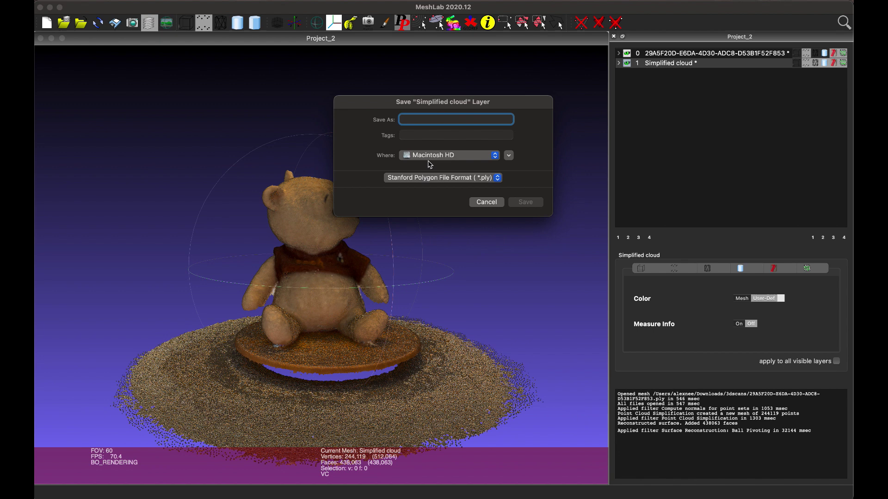
left_click(425, 178)
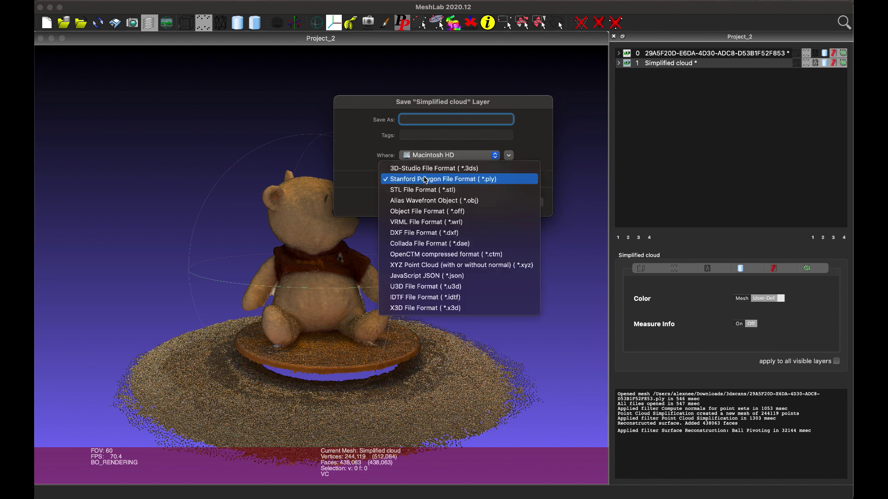
left_click(433, 203)
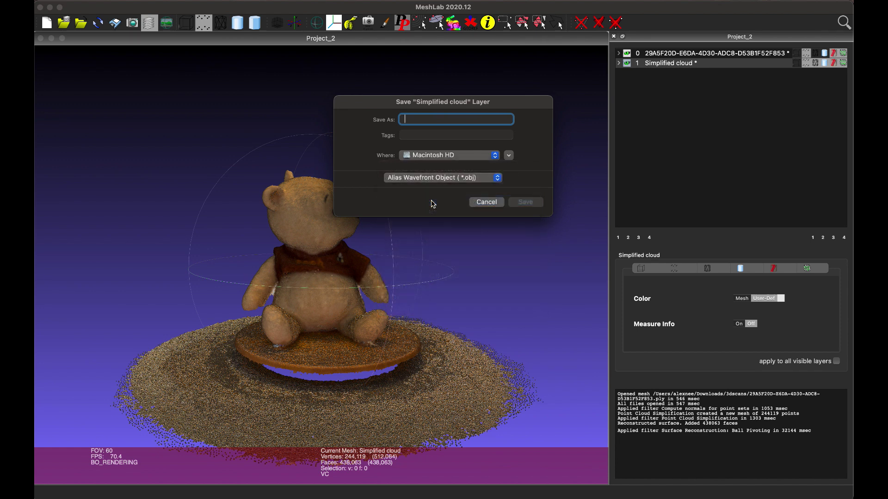
left_click(525, 202)
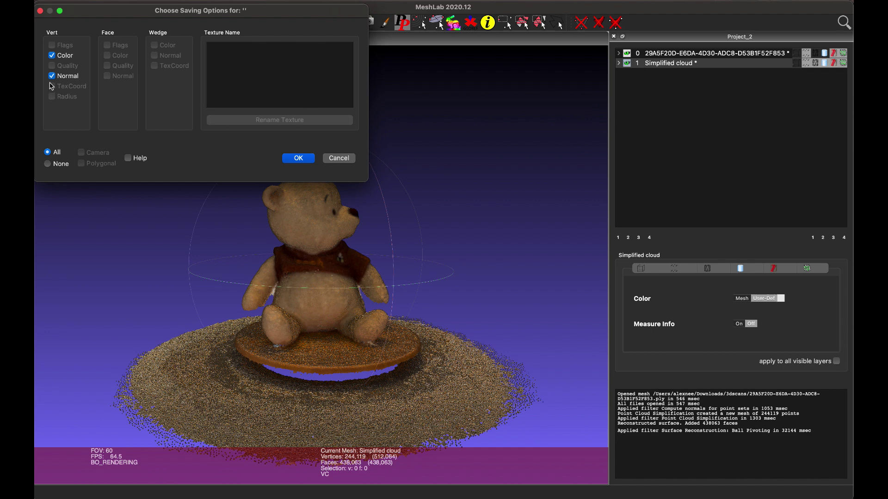
left_click(299, 159)
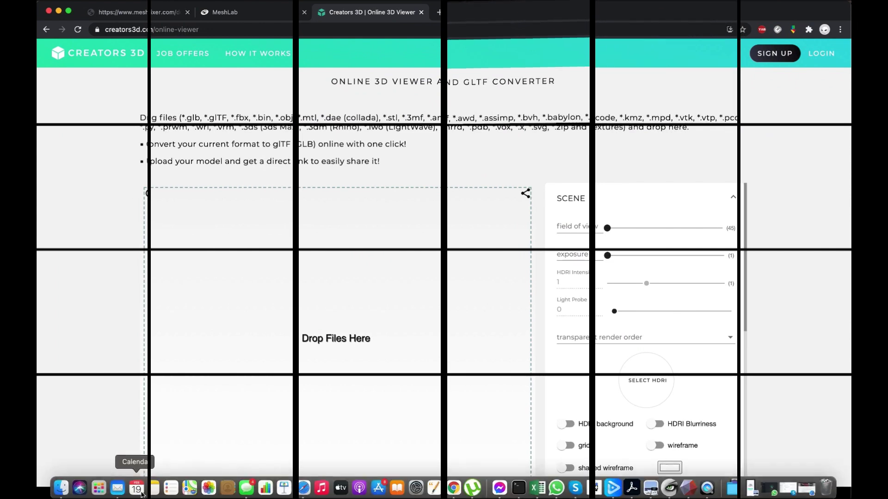
Step: Switch to the browser, load pooh1.obj from the 3dscans folder into the Creators 3D online viewer, and raise the Light Probe value
left_click(61, 487)
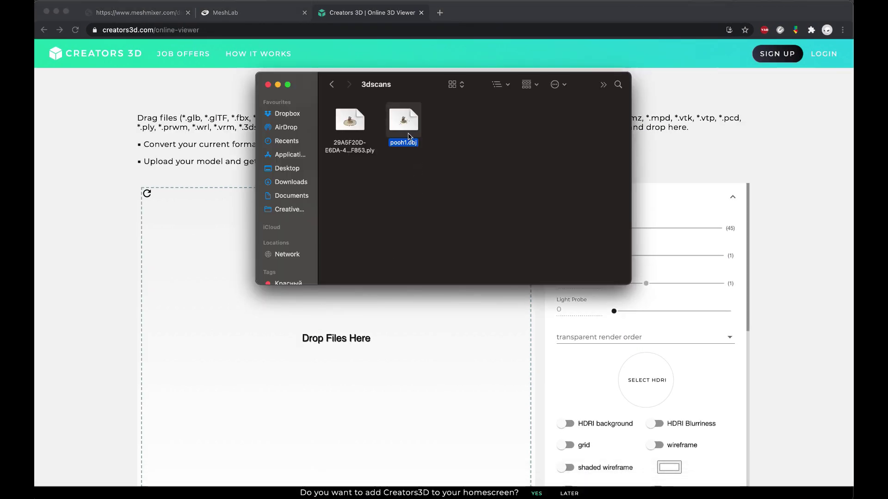
left_click_drag(409, 137, 335, 334)
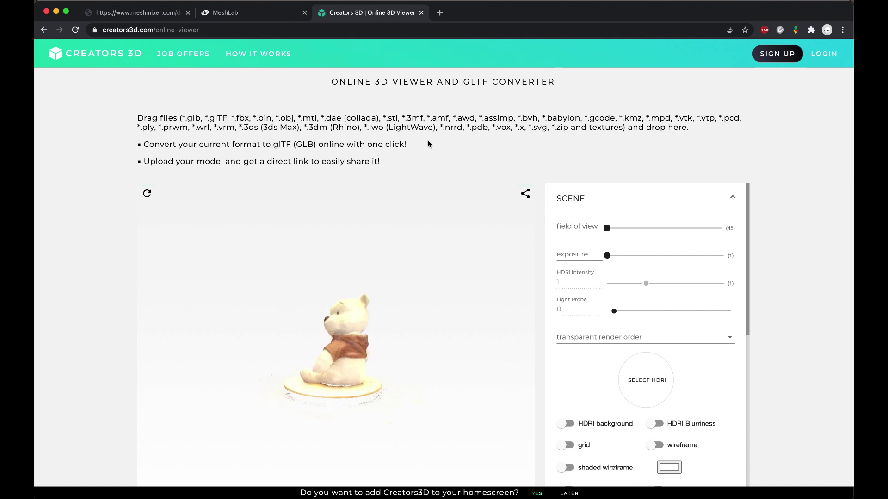
scroll(429, 140, "down", 2)
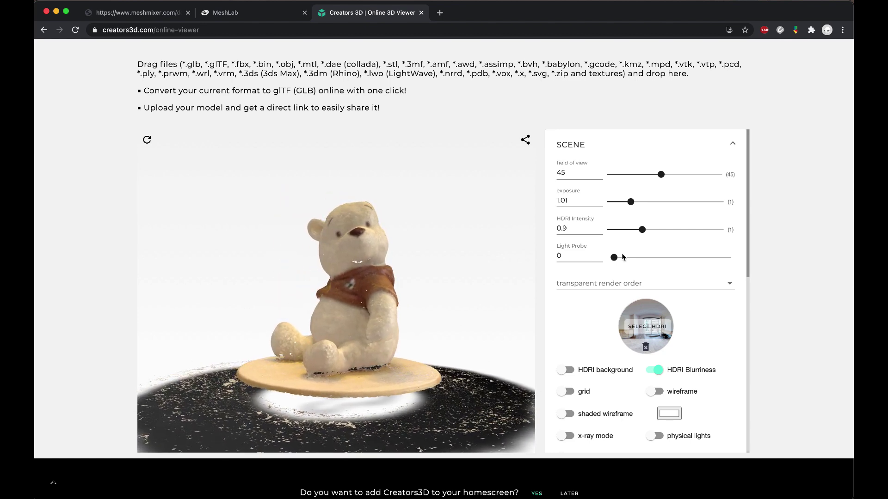
left_click_drag(623, 257, 649, 259)
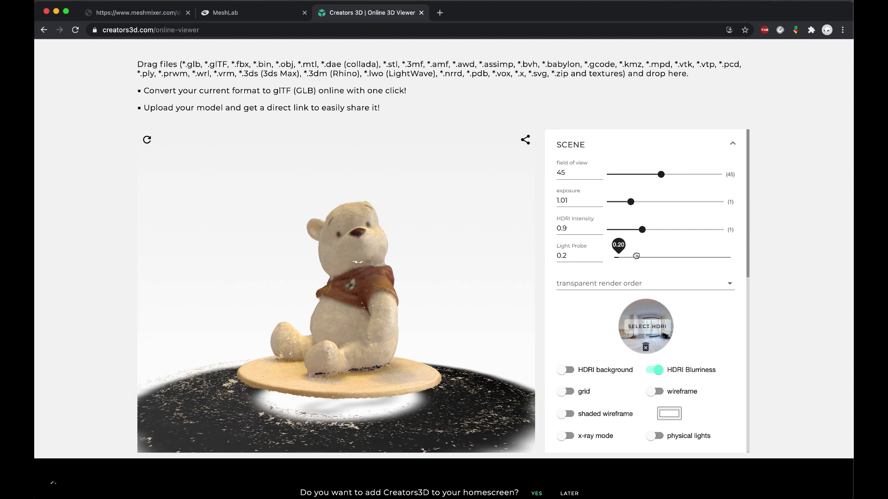
left_click_drag(332, 307, 348, 323)
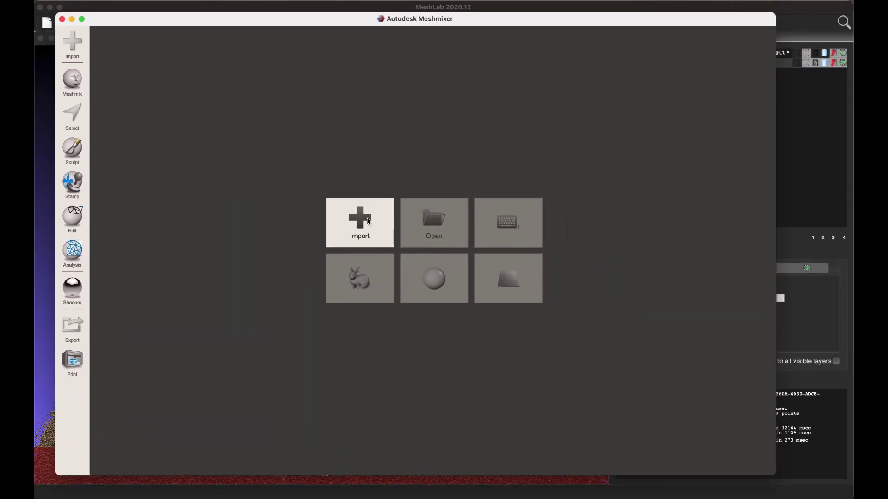
Step: Switch to Meshmixer and import pooh1.obj from the 3dscans folder
left_click(367, 220)
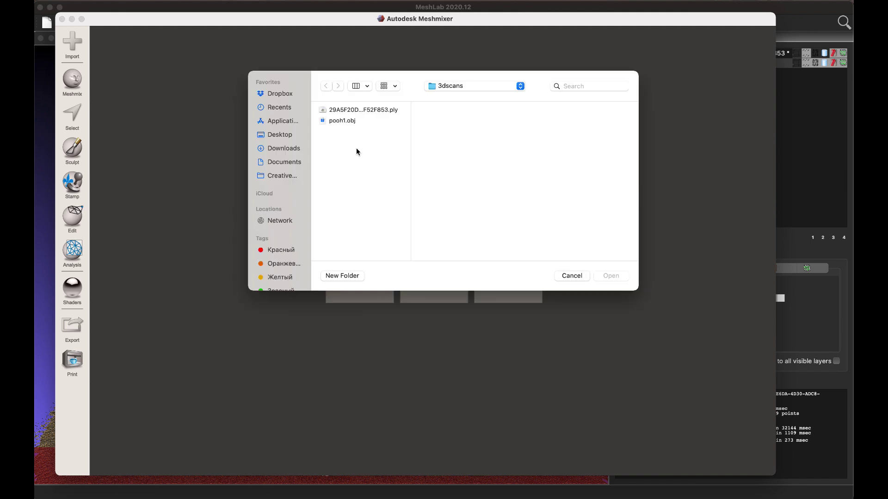
left_click(352, 121)
left_click(609, 276)
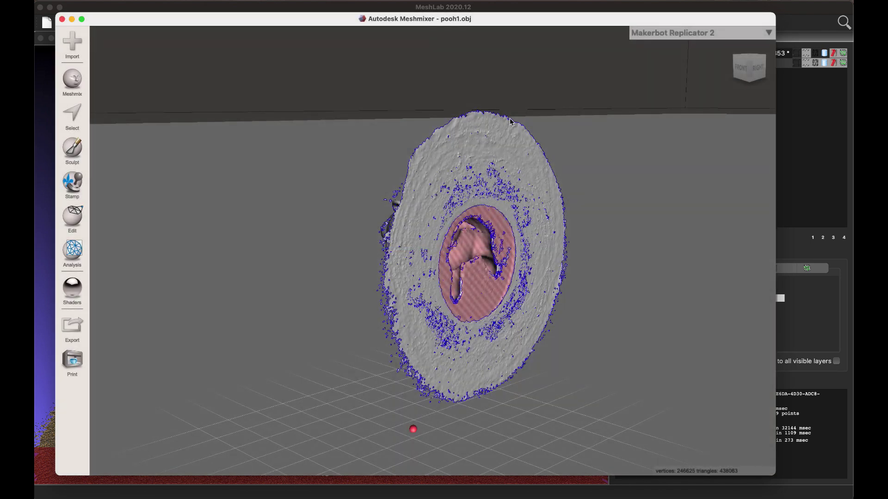
Step: Transform the imported scan, rotating it so the bear sits upright with its base parallel to the grid, and accept the change
left_click(74, 121)
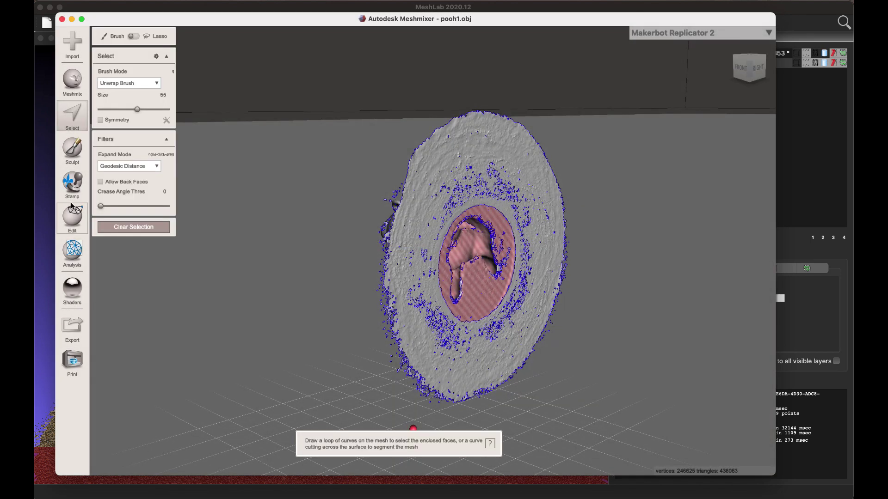
left_click(72, 219)
left_click(141, 65)
left_click_drag(460, 161, 491, 249)
left_click_drag(462, 191, 421, 376)
left_click(731, 68)
left_click(735, 69)
scroll(470, 373, "up", 2)
left_click(115, 254)
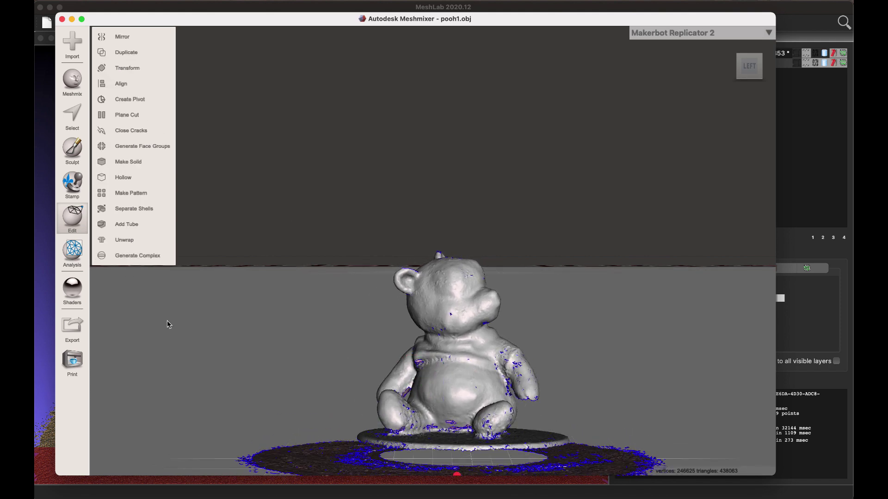
Step: Make the bear scan solid with type Accurate, Solid Accuracy 369 and Mesh Density 358, check it from both sides, and accept
left_click(78, 259)
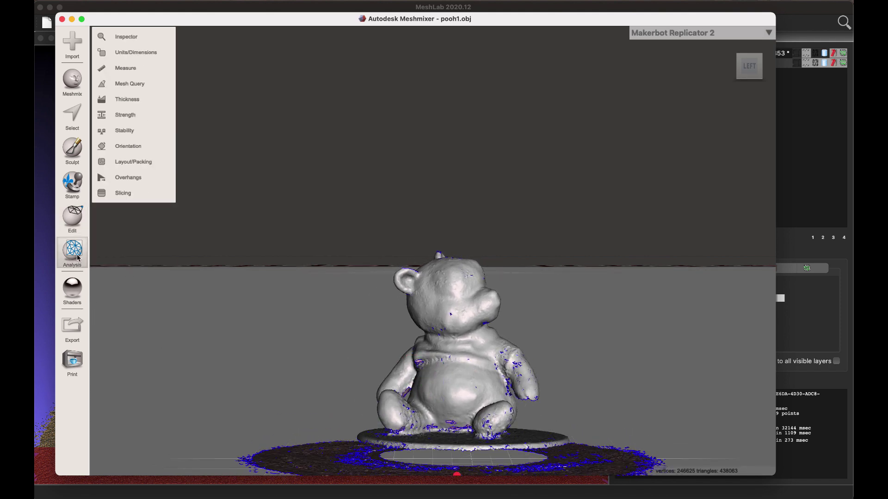
left_click(80, 225)
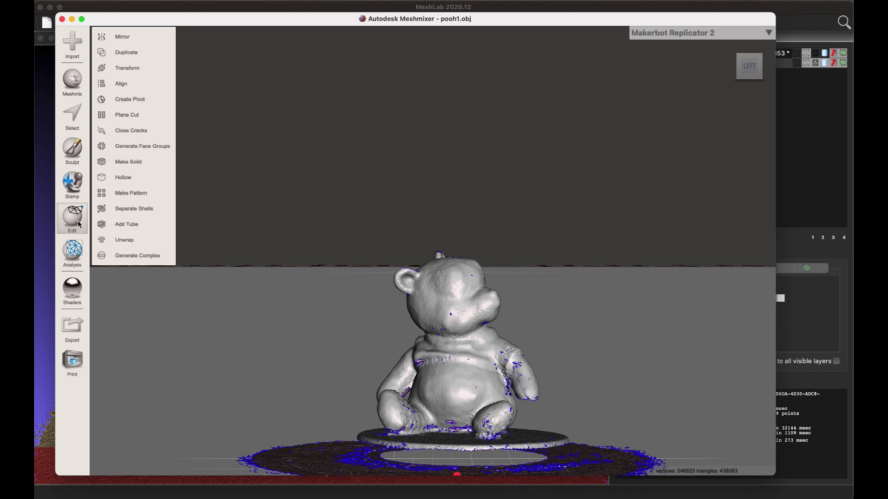
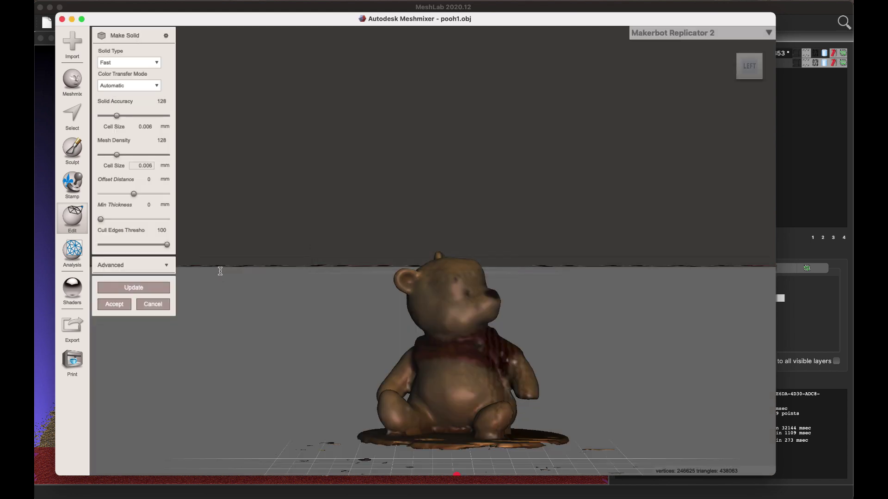
scroll(453, 401, "down", 4)
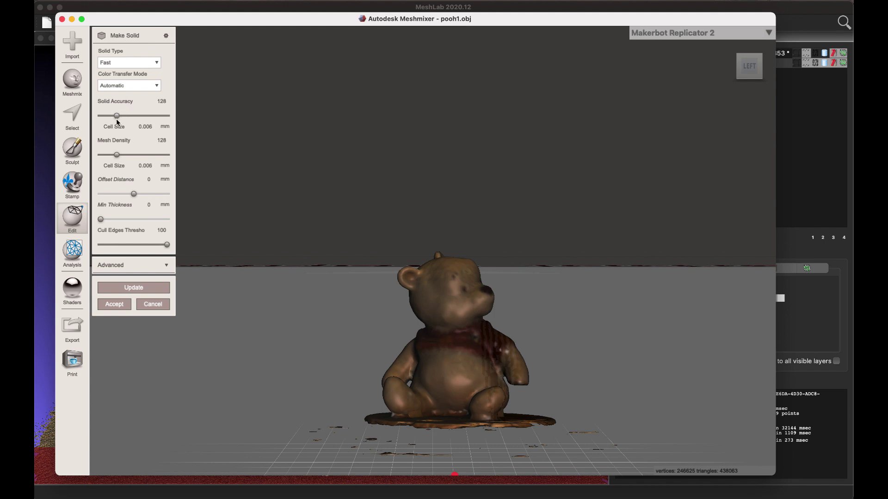
left_click(137, 63)
left_click(127, 92)
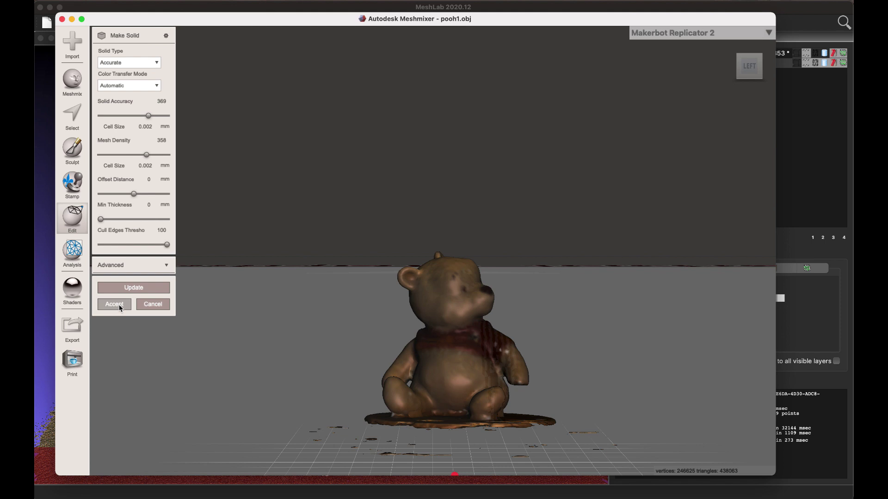
left_click(133, 287)
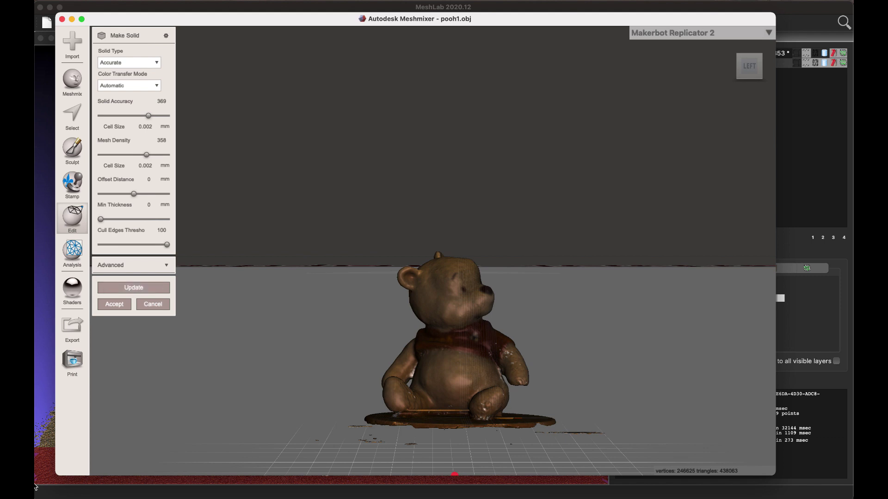
left_click(733, 66)
left_click(733, 67)
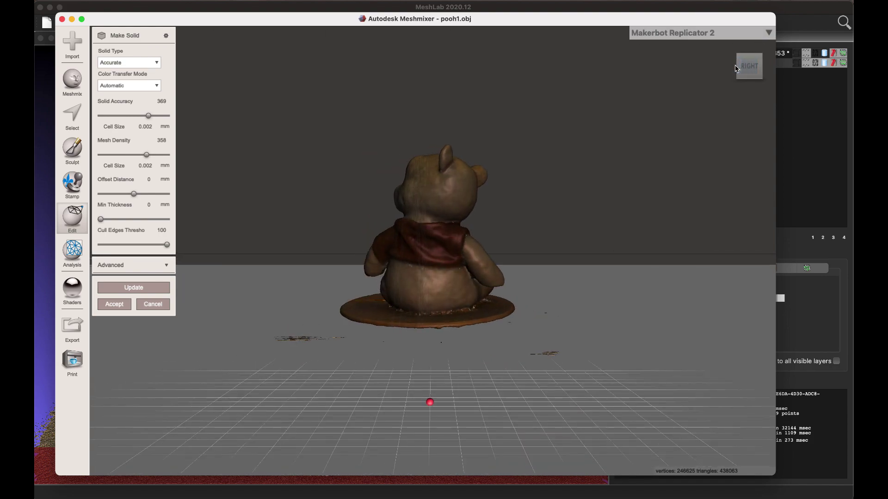
left_click(732, 68)
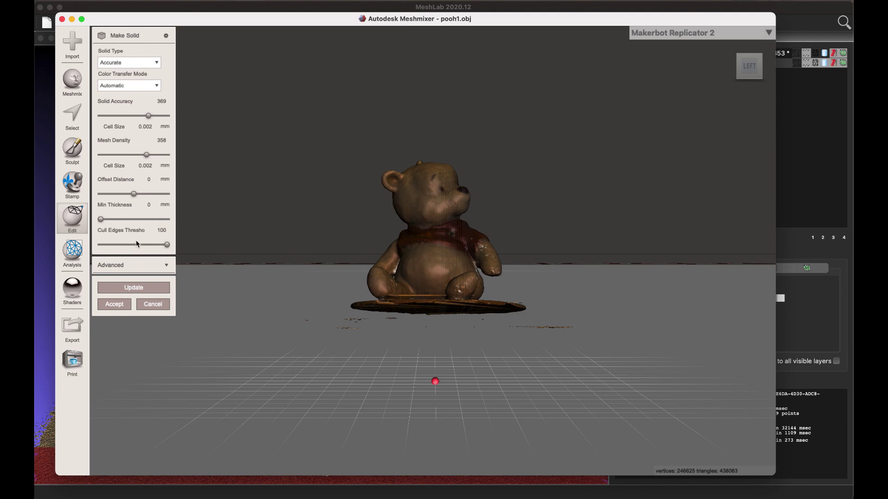
left_click(118, 304)
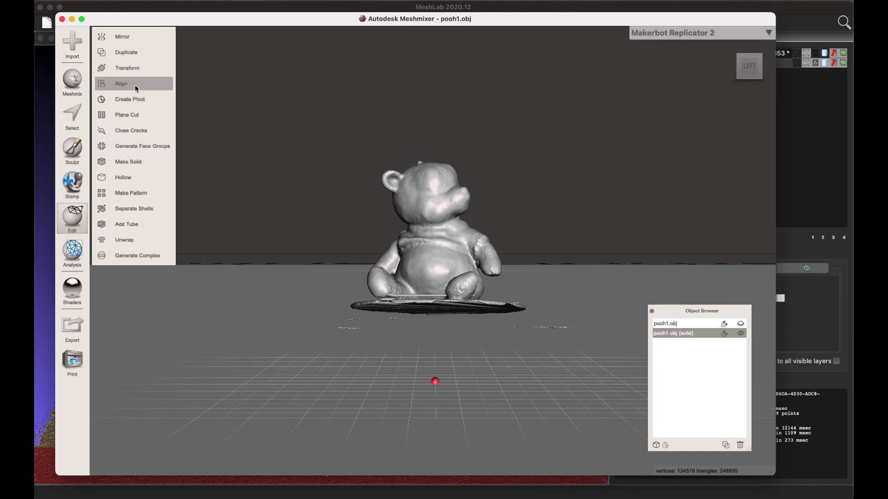
Step: Transform the solid bear, rotating it about -5.6 degrees around X so its disc base sits level with the grid, and accept
left_click(125, 70)
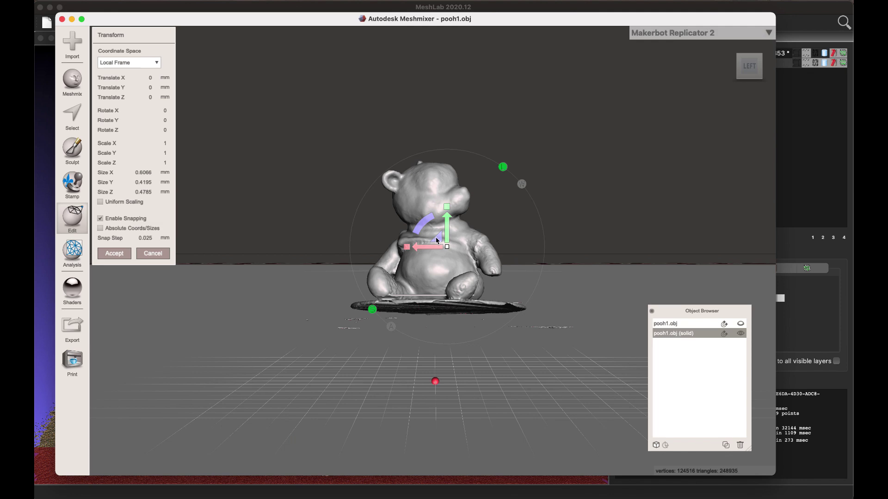
mouse_move(770, 99)
left_click(732, 68)
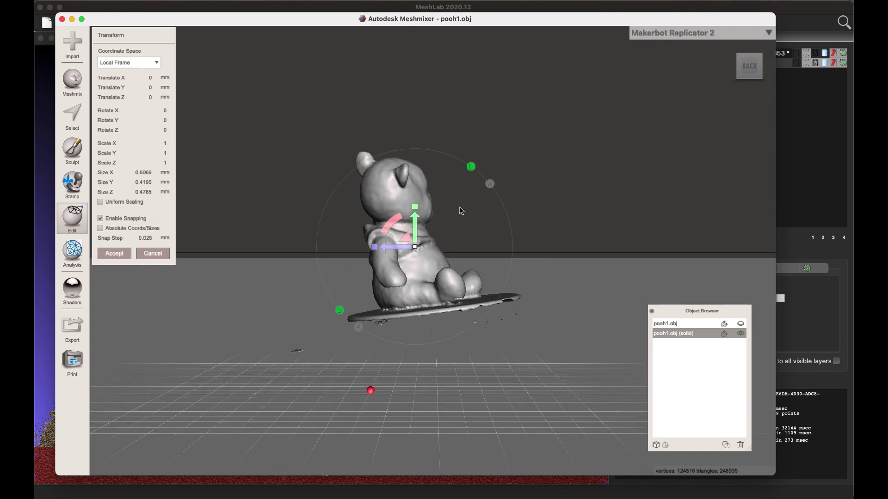
left_click_drag(394, 227, 395, 225)
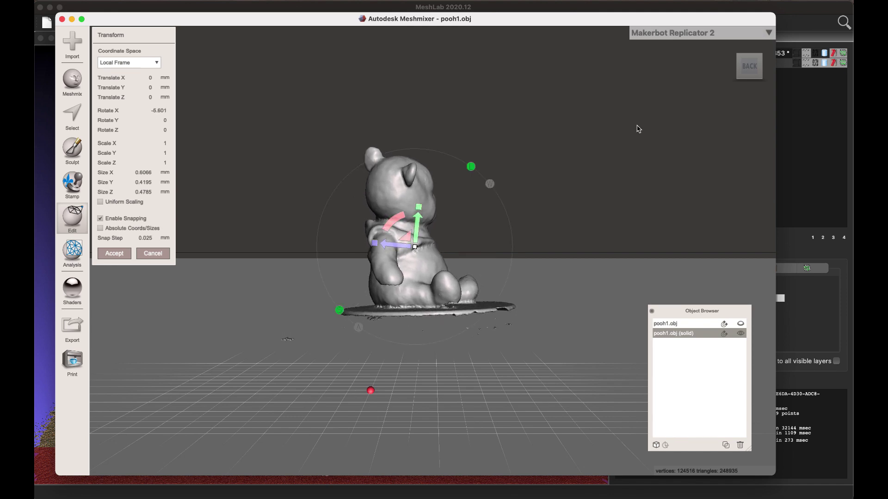
left_click(734, 68)
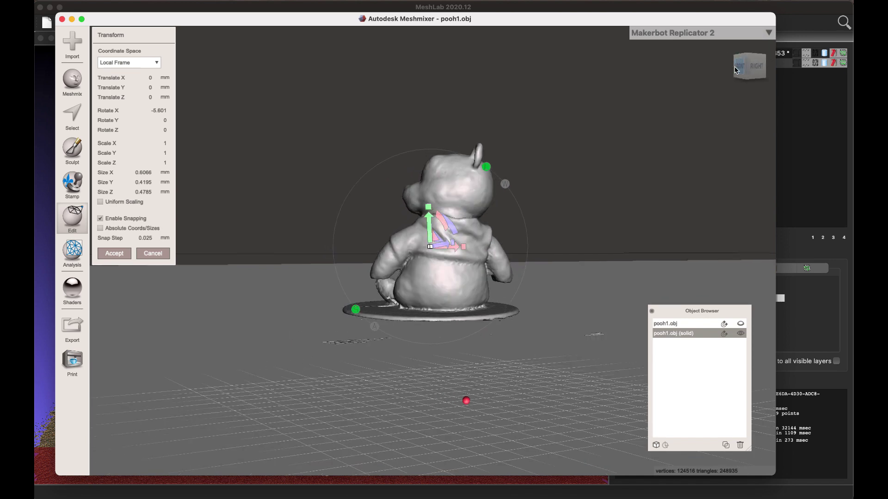
left_click(736, 68)
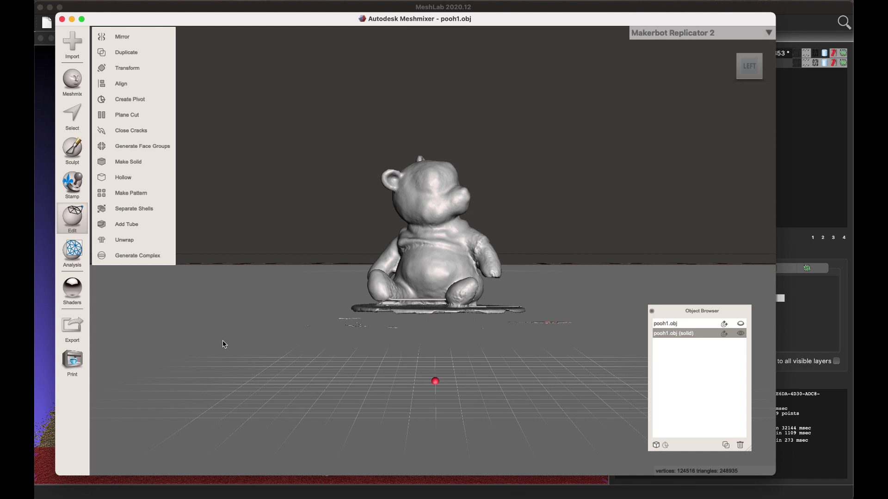
Step: Run Inspector on the solid bear and auto-repair all defects with Flat Fill and a small threshold of 0.01 mm
left_click(74, 250)
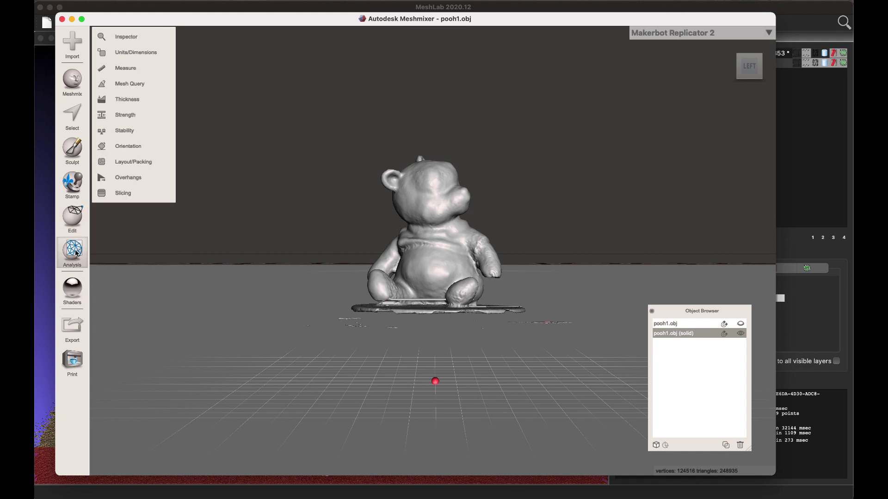
left_click(147, 36)
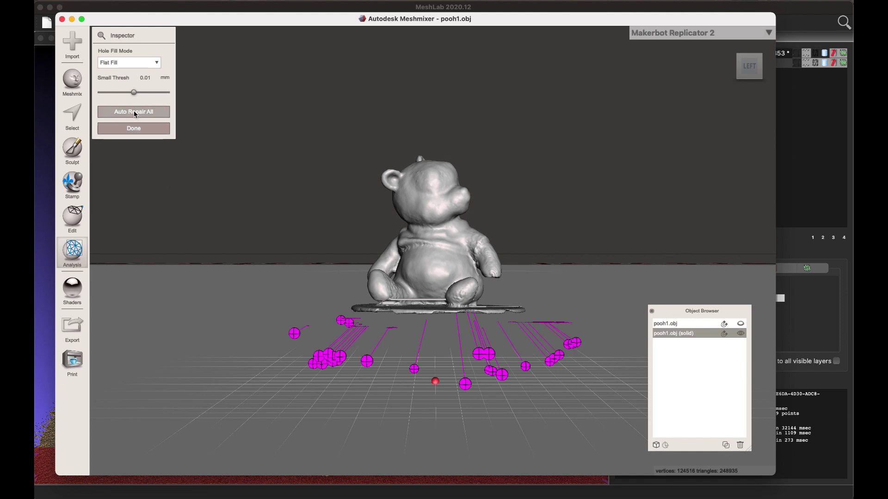
left_click(134, 111)
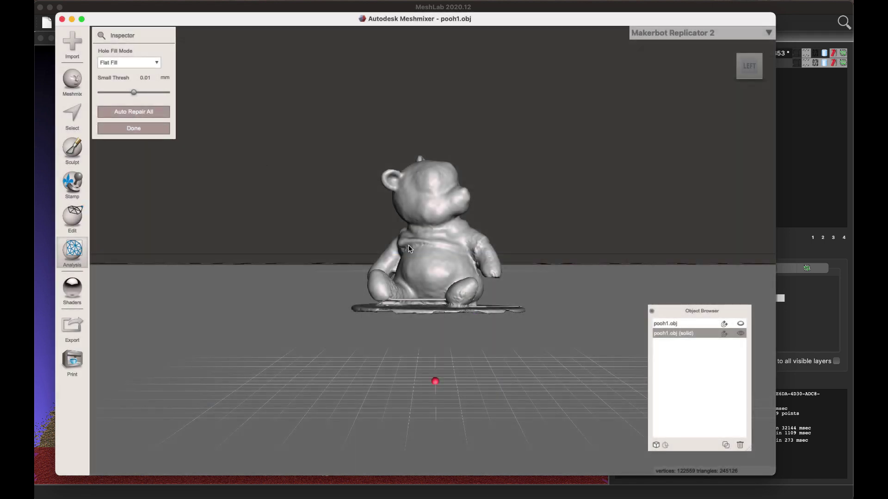
Step: Examine the repaired bear and its disc base from below, behind, the sides and above
left_click(749, 85)
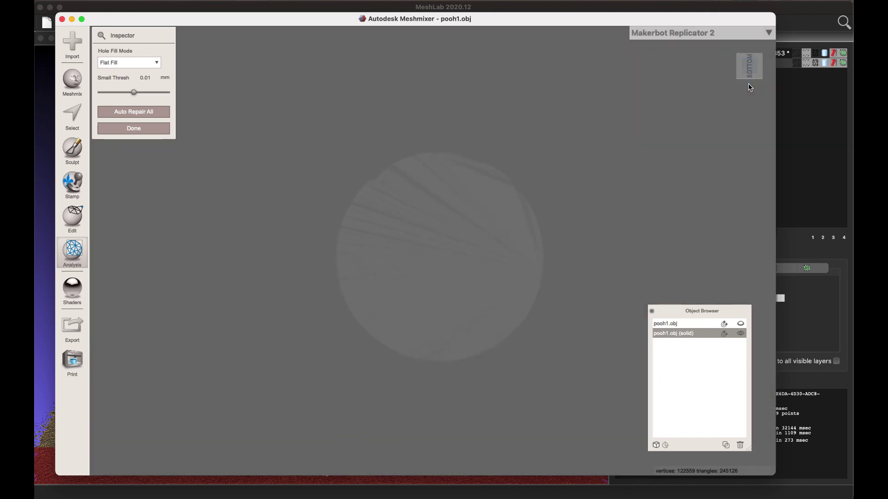
left_click(750, 86)
scroll(477, 272, "up", 10)
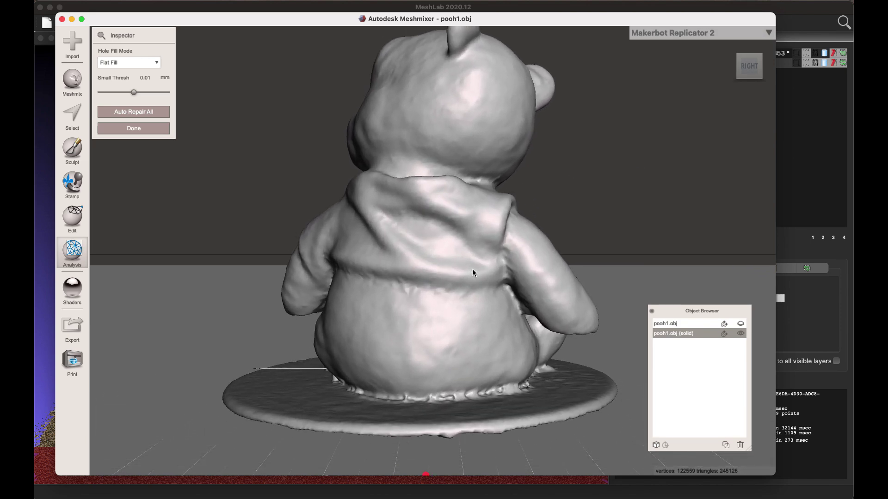
left_click(734, 70)
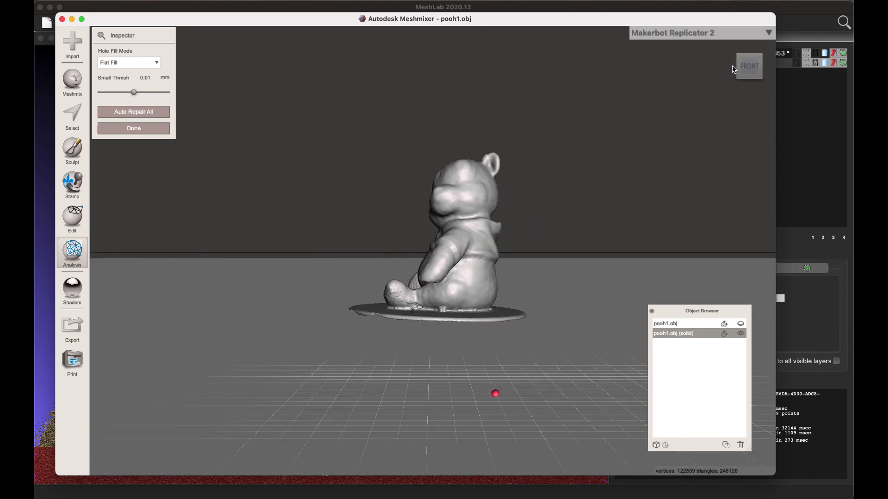
left_click(734, 70)
scroll(462, 232, "up", 8)
left_click(749, 87)
left_click(749, 86)
left_click(750, 86)
left_click(749, 86)
left_click(749, 45)
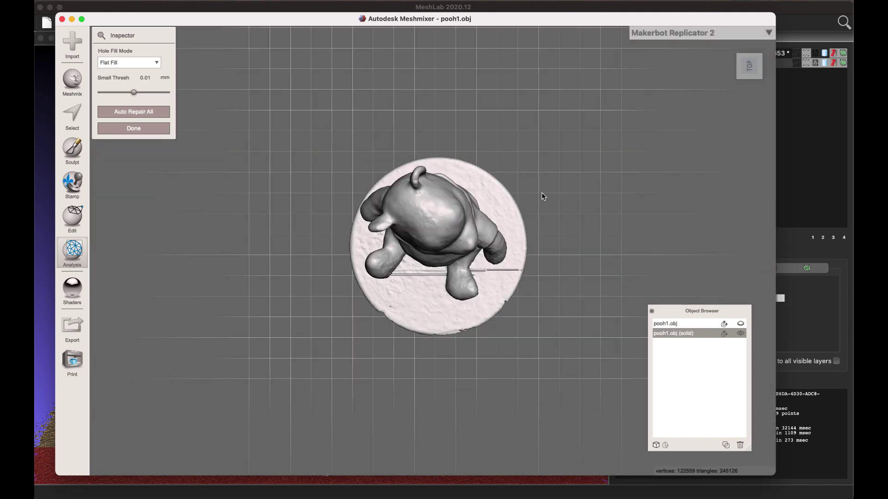
scroll(424, 282, "up", 6)
scroll(423, 279, "down", 1)
Step: Select the part of the disc base in front of the bear's feet with the Unwrap Brush at size 55 and discard it
left_click_drag(749, 67, 769, 6)
left_click(83, 114)
mouse_move(393, 432)
left_mouse_down()
mouse_move(414, 440)
mouse_move(362, 433)
mouse_move(484, 447)
mouse_move(569, 438)
mouse_move(626, 416)
left_mouse_up()
left_click_drag(750, 72, 654, 73)
mouse_move(294, 425)
left_mouse_down()
mouse_move(288, 399)
mouse_move(303, 410)
mouse_move(303, 402)
left_mouse_up()
left_click(110, 36)
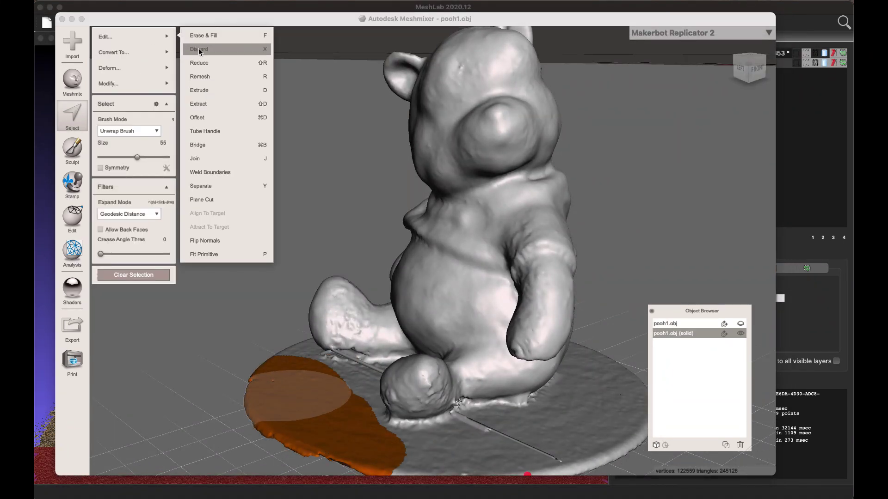
left_click(199, 50)
Step: Select the upper surface of the disc base along the bear's left side and discard it
scroll(561, 324, "down", 5)
left_click(88, 114)
mouse_move(458, 411)
left_mouse_down()
mouse_move(429, 412)
mouse_move(504, 407)
mouse_move(603, 374)
left_mouse_up()
left_click(106, 37)
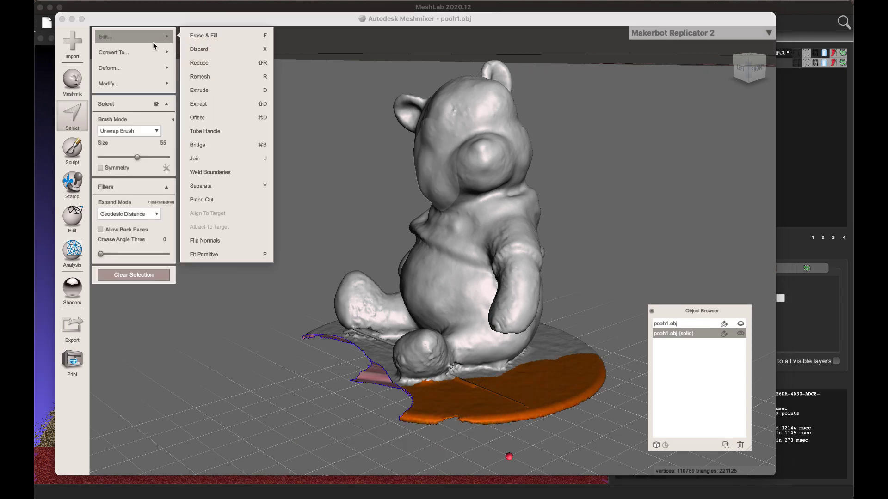
left_click(198, 53)
Step: Select the remaining disc surface behind the bear's back and discard it
left_click_drag(749, 69, 617, 74)
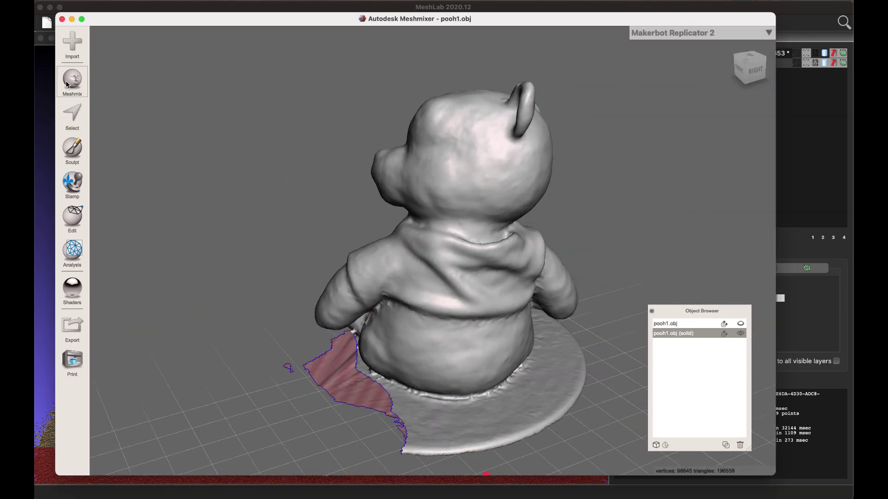
left_click(79, 115)
left_click(490, 444)
left_click(532, 364)
mouse_move(532, 368)
left_mouse_down()
mouse_move(533, 414)
mouse_move(422, 439)
mouse_move(402, 435)
mouse_move(475, 436)
mouse_move(569, 377)
mouse_move(564, 386)
left_mouse_up()
mouse_move(139, 41)
left_click(204, 49)
right_click_drag(413, 271, 597, 358)
scroll(597, 358, "down", 3)
key("s")
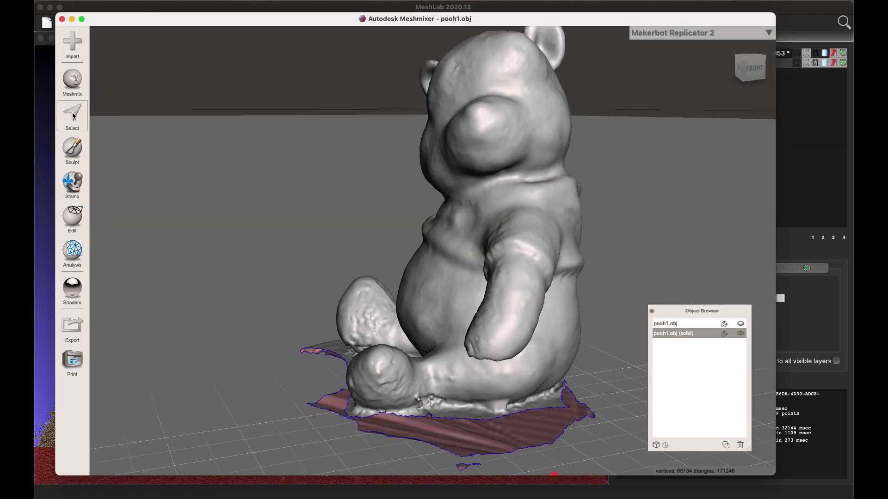
scroll(435, 356, "down", 2)
left_click_drag(453, 330, 401, 324)
key("Escape")
Step: Reduce the selection brush size, select the grooved strip of base between the bear's feet, and discard it
mouse_move(746, 77)
left_mouse_down()
mouse_move(805, 62)
mouse_move(786, 108)
left_mouse_up()
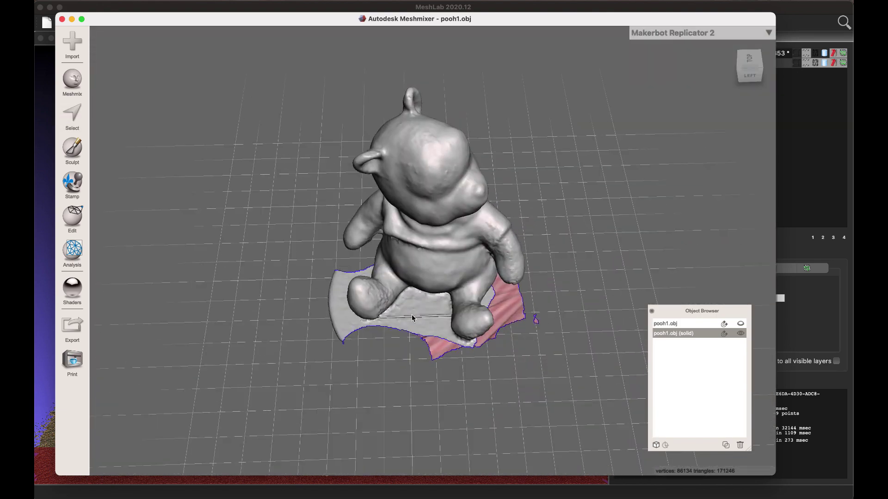
scroll(414, 313, "up", 5)
left_click(73, 115)
left_click(132, 84)
left_click(130, 112)
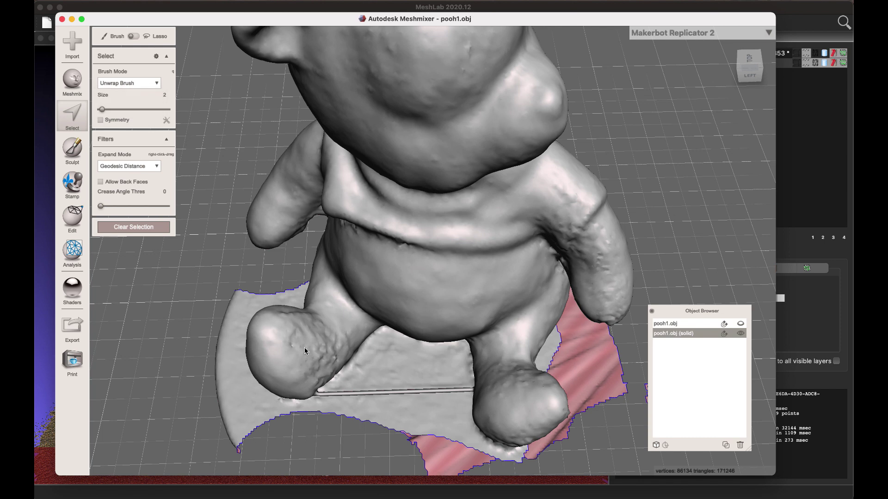
left_click(373, 392)
left_click_drag(102, 158, 112, 158)
left_click_drag(380, 391, 451, 393)
left_click(106, 37)
left_click(218, 51)
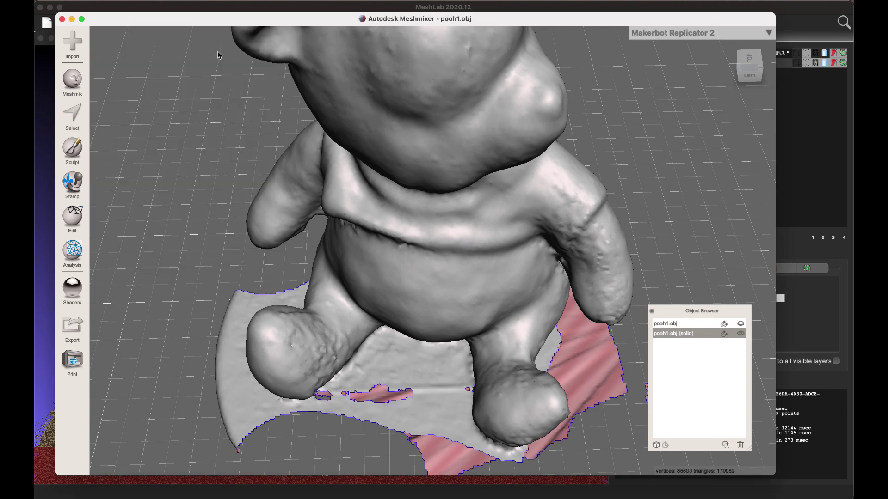
Step: Set the selection brush size to 29, select the remaining base surface between the feet, and discard it
mouse_move(427, 409)
left_mouse_down()
mouse_move(417, 433)
mouse_move(321, 405)
mouse_move(407, 404)
left_mouse_up()
left_click_drag(113, 157, 119, 157)
mouse_move(430, 423)
left_mouse_down()
mouse_move(384, 383)
mouse_move(329, 381)
mouse_move(407, 347)
mouse_move(384, 391)
mouse_move(444, 431)
left_mouse_up()
mouse_move(145, 39)
left_click(198, 53)
scroll(408, 373, "down", 5)
mouse_move(750, 69)
left_mouse_down()
mouse_move(751, 45)
mouse_move(754, 55)
mouse_move(769, 43)
mouse_move(761, 18)
left_mouse_up()
left_click(79, 114)
mouse_move(344, 280)
left_mouse_down()
mouse_move(397, 292)
mouse_move(327, 218)
mouse_move(298, 296)
mouse_move(396, 375)
mouse_move(375, 358)
mouse_move(467, 401)
mouse_move(564, 318)
left_mouse_up()
left_click(582, 324)
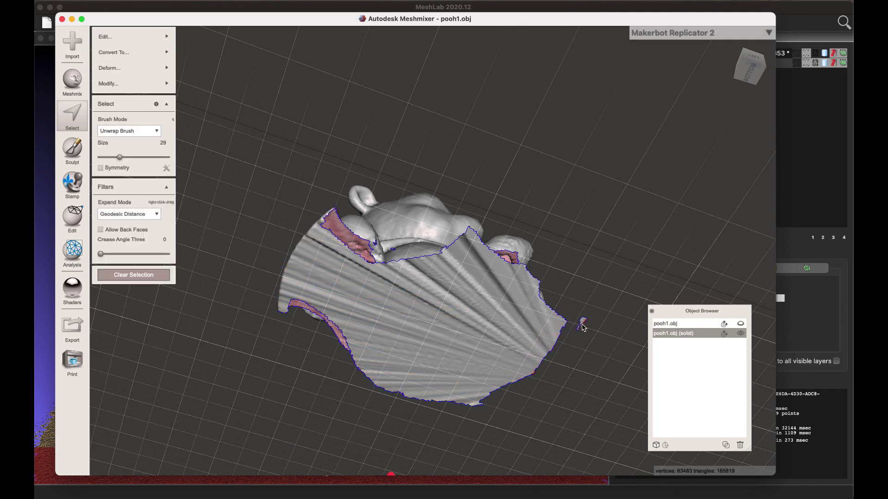
left_click(113, 53)
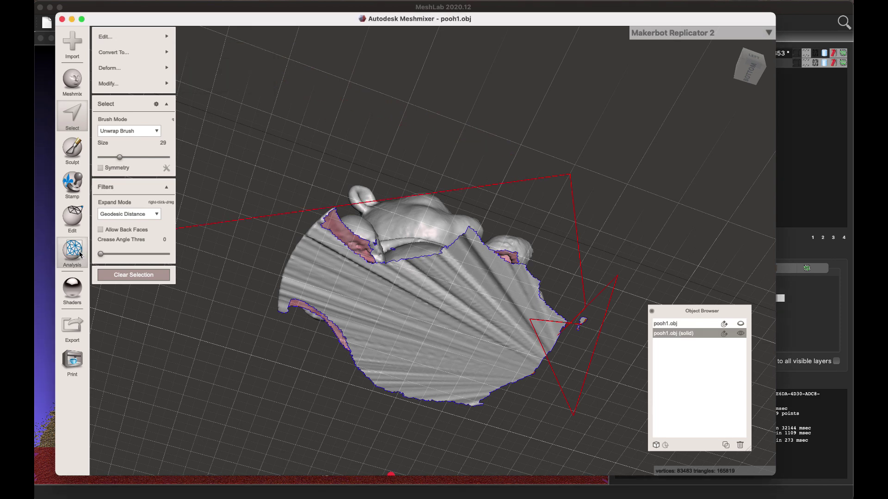
left_click(73, 253)
left_click_drag(745, 64, 350, 4)
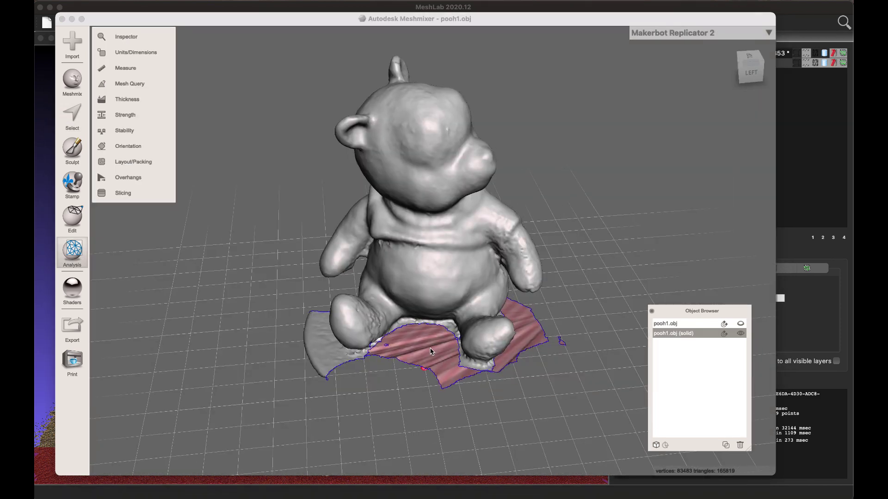
Step: Select the upper base surface beside the bear's right foot and delete it
left_click(72, 113)
left_click(318, 347)
mouse_move(317, 347)
left_mouse_down()
mouse_move(325, 363)
mouse_move(315, 321)
left_mouse_up()
key("Delete")
scroll(385, 374, "up", 5)
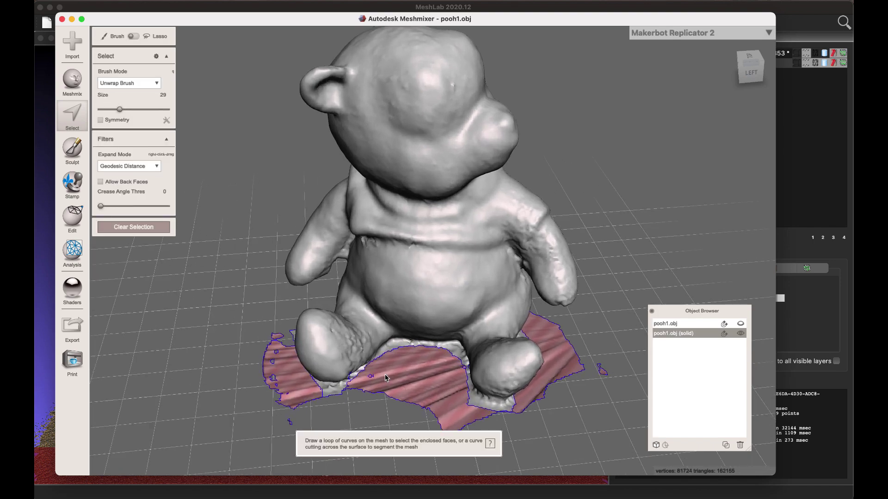
Step: Open Transform on the bear, check its alignment from the side, and accept
left_click_drag(760, 72, 727, 44)
scroll(616, 259, "up", 2)
left_click(70, 206)
left_click(125, 73)
left_click(739, 79)
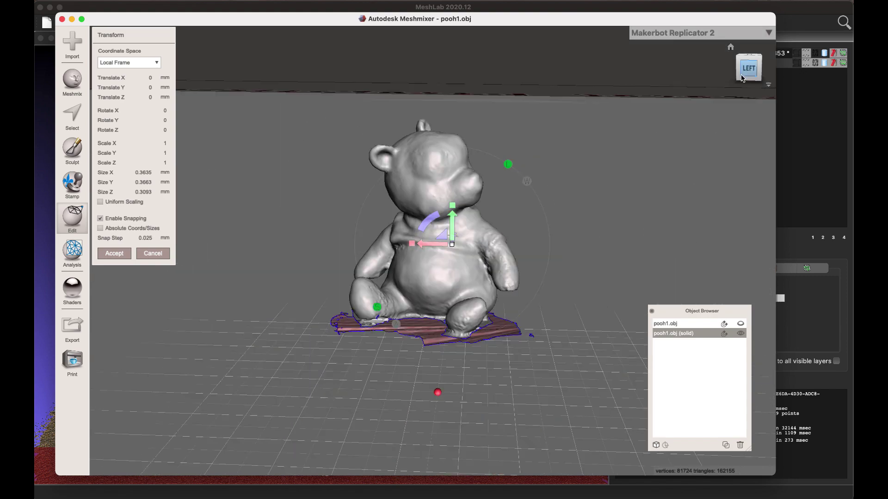
scroll(458, 354, "up", 5)
right_click_drag(458, 354, 455, 259)
left_click(114, 254)
Step: Select the large ridged sheet on the underside of the bear with the brush and delete it with its loose fragments
left_click(72, 116)
mouse_move(324, 259)
left_mouse_down()
mouse_move(280, 200)
mouse_move(247, 217)
mouse_move(319, 157)
mouse_move(313, 186)
mouse_move(372, 206)
mouse_move(312, 287)
mouse_move(302, 366)
mouse_move(329, 275)
mouse_move(463, 236)
mouse_move(543, 310)
mouse_move(598, 439)
mouse_move(548, 428)
mouse_move(419, 257)
mouse_move(358, 370)
mouse_move(489, 296)
mouse_move(418, 317)
mouse_move(362, 395)
mouse_move(521, 454)
mouse_move(344, 433)
mouse_move(497, 462)
mouse_move(512, 456)
left_mouse_up()
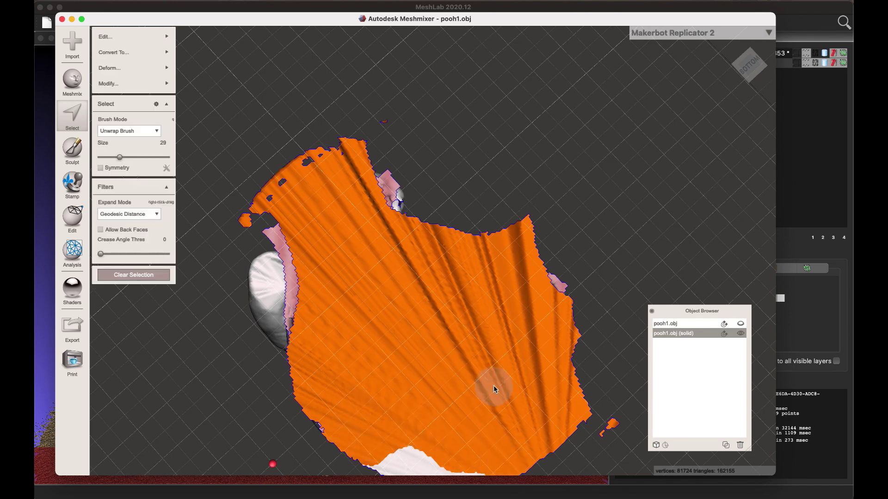
key("Delete")
scroll(495, 389, "down", 5)
mouse_move(424, 398)
left_mouse_down()
mouse_move(437, 394)
mouse_move(406, 389)
left_mouse_up()
key("Delete")
Step: Set the brush size to 21, select the leftover base around the bear's right foot and between the legs, and delete it
left_click(743, 78)
mouse_move(744, 84)
left_mouse_down()
mouse_move(715, 152)
mouse_move(350, 399)
left_mouse_up()
left_click(160, 278)
scroll(382, 418, "up", 3)
left_click_drag(750, 66, 645, 153)
scroll(457, 372, "up", 3)
left_click_drag(754, 74, 744, 58)
scroll(485, 326, "down", 4)
left_click(71, 122)
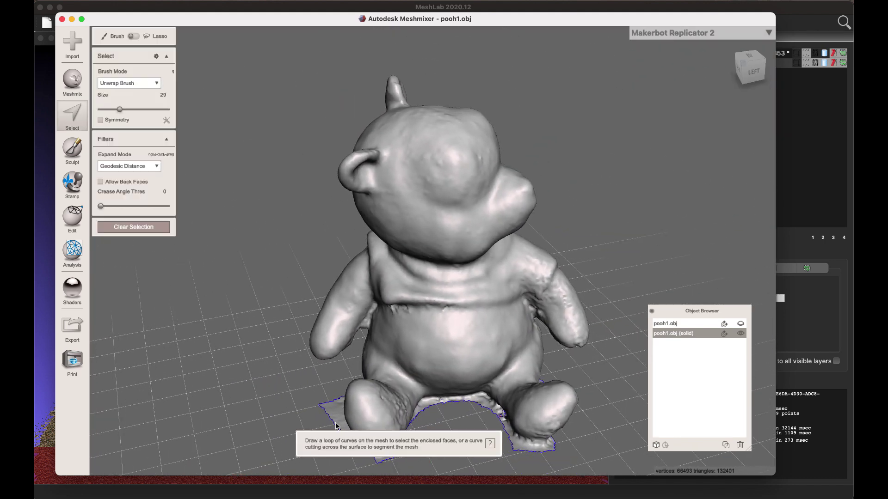
left_click(337, 419)
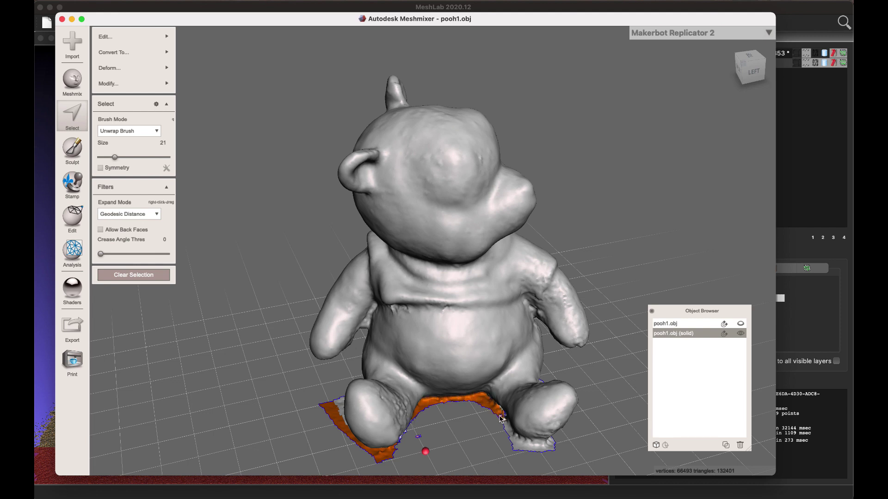
key("Delete")
Step: Select and delete the leftover base beneath the bear's left foot and along its left leg
scroll(458, 332, "down", 2)
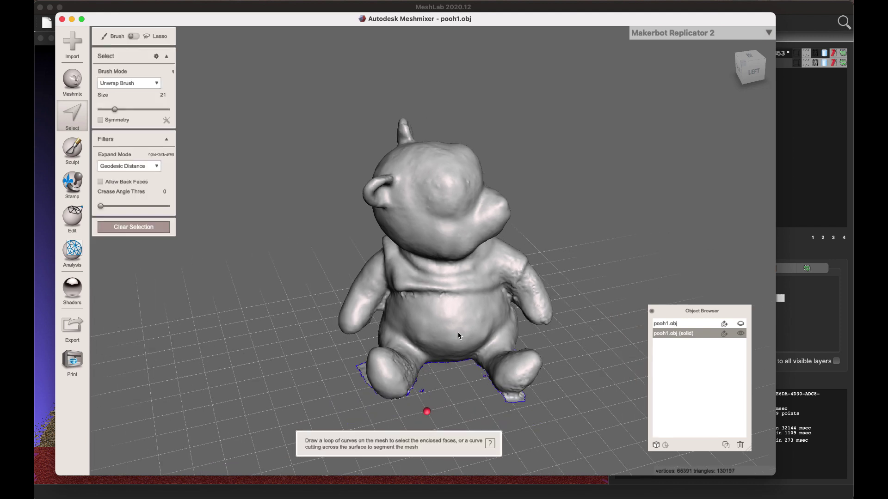
middle_click_drag(607, 233, 520, 456)
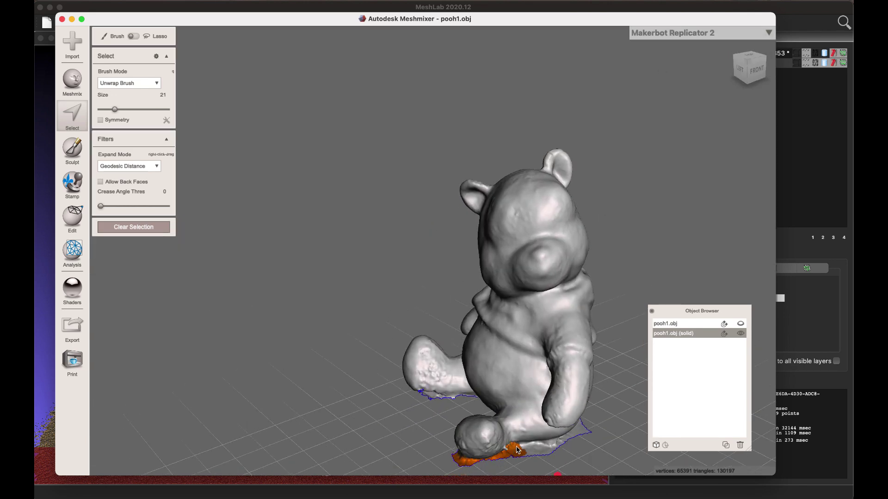
left_click_drag(518, 450, 531, 456)
key("Delete")
mouse_move(582, 428)
left_mouse_down()
mouse_move(540, 458)
mouse_move(559, 454)
mouse_move(727, 227)
mouse_move(755, 71)
left_mouse_up()
key("Delete")
key("Escape")
Step: Select the leftover base flap beneath the bear's right leg and hip and delete it
mouse_move(755, 70)
left_mouse_down("alt")
mouse_move(688, 87)
mouse_move(642, 126)
left_mouse_up("alt")
left_click_drag(752, 69, 579, 89)
left_click_drag(417, 452, 395, 449)
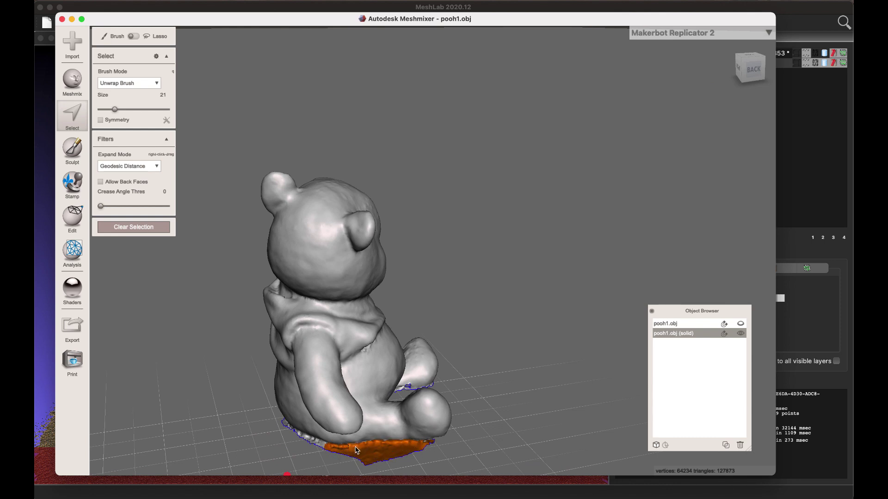
left_click_drag(315, 444, 336, 449)
key("Delete")
Step: Select the last base remnants along the bottom edge of the bear's back and delete them
mouse_move(743, 67)
left_mouse_down()
mouse_move(555, 232)
mouse_move(468, 383)
left_mouse_up()
key("Escape")
key("s")
middle_click_drag(337, 452, 341, 428)
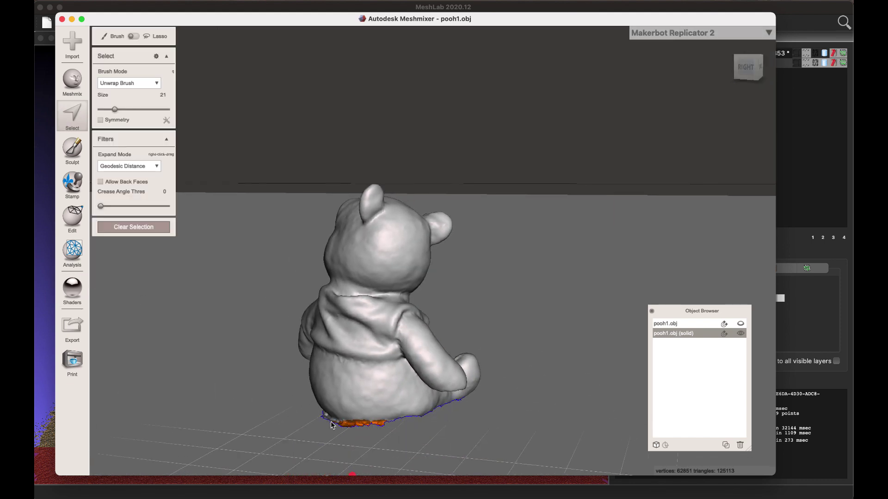
key("Delete")
Step: Clear the selection, auto-repair all remaining defects in Inspector with Flat Fill, and check the bear's filled underside
middle_click_drag(353, 426, 430, 307)
scroll(430, 307, "up", 5)
scroll(597, 265, "down", 5)
left_click(113, 227)
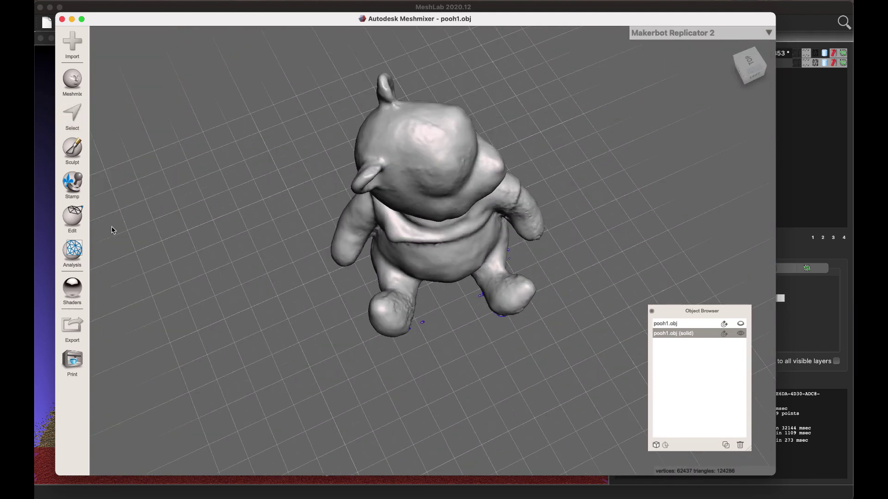
left_click(73, 249)
left_click(126, 34)
left_click(153, 113)
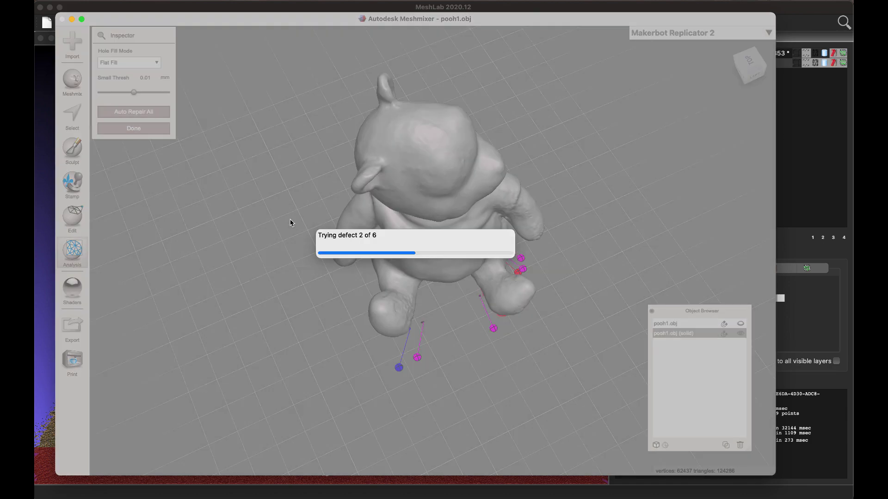
scroll(488, 261, "down", 5)
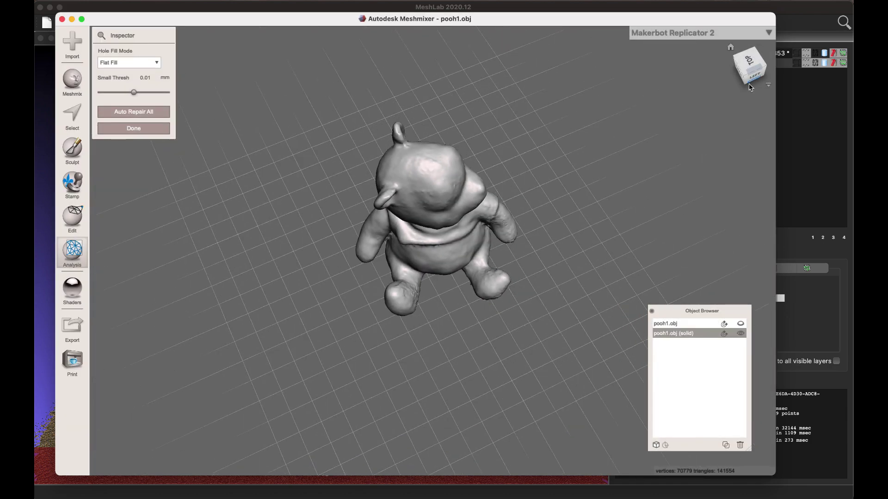
left_click_drag(748, 80, 746, 44)
left_click(747, 48)
scroll(386, 417, "up", 5)
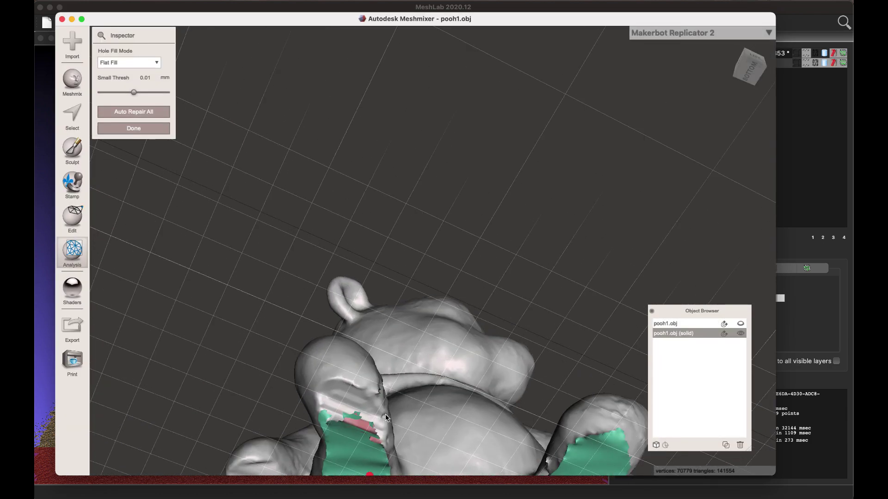
Step: Finish the Inspector repair and examine the whole bear from the front, the side and above
left_click(144, 131)
scroll(493, 233, "down", 5)
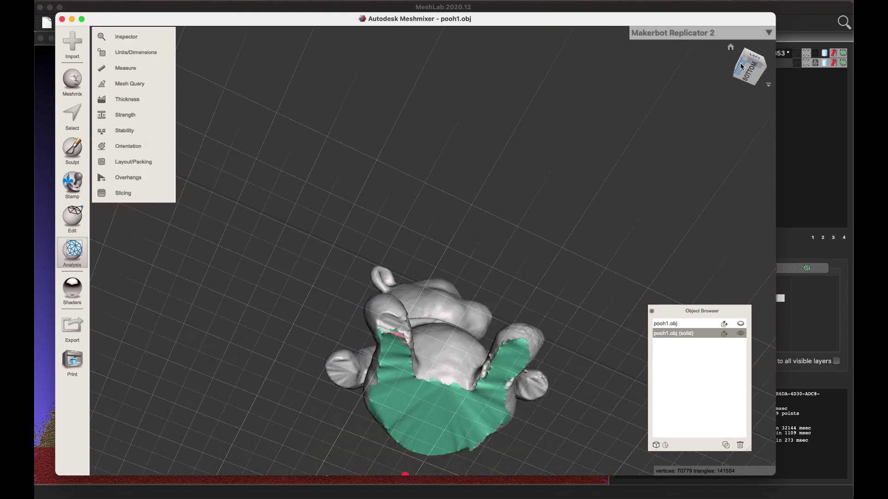
left_click_drag(746, 62, 726, 234)
scroll(568, 285, "up", 3)
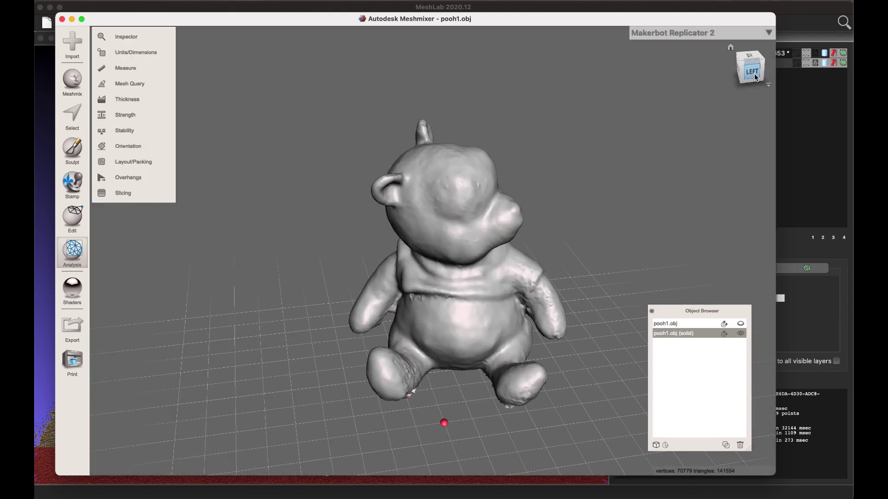
left_click_drag(755, 78, 671, 115)
scroll(660, 118, "up", 3)
left_click_drag(746, 67, 723, 162)
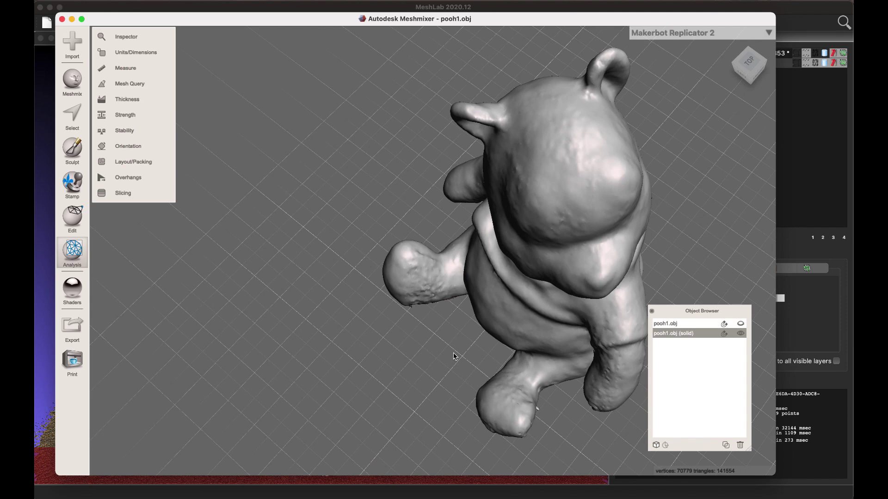
scroll(454, 355, "up", 5)
scroll(454, 355, "down", 10)
left_click_drag(745, 68, 778, 30)
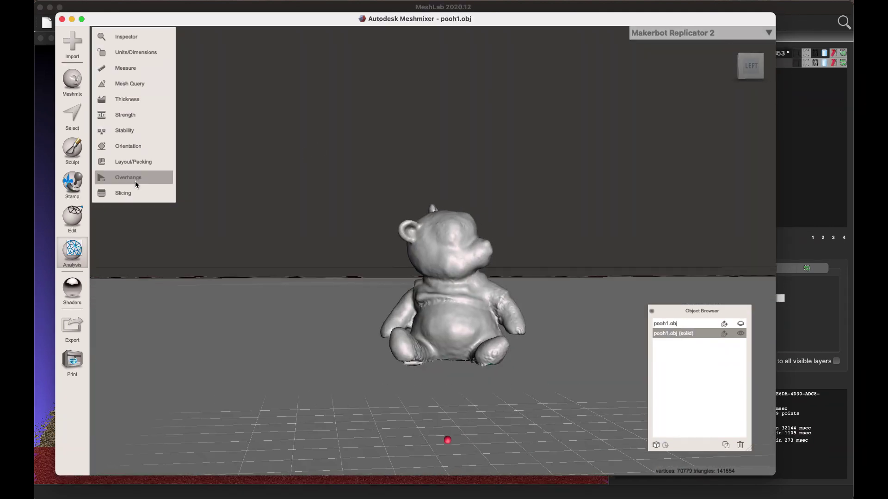
Step: Start Make Solid on the repaired bear and check the coloured solid preview up close and from slightly above
mouse_move(72, 217)
left_click(139, 161)
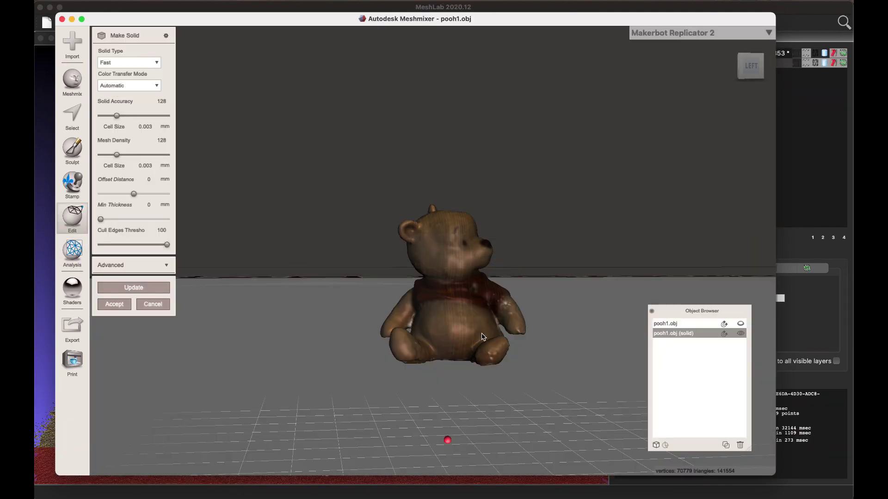
scroll(482, 337, "up", 3)
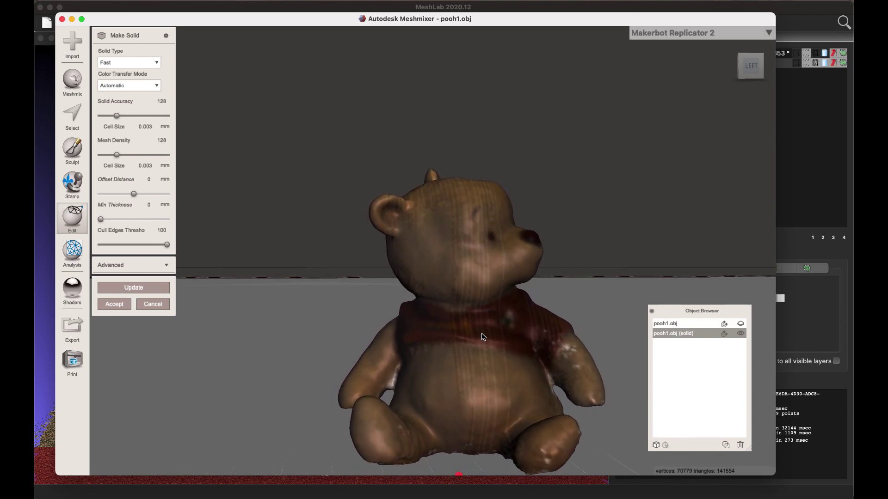
left_click_drag(756, 69, 748, 87)
scroll(570, 225, "down", 5)
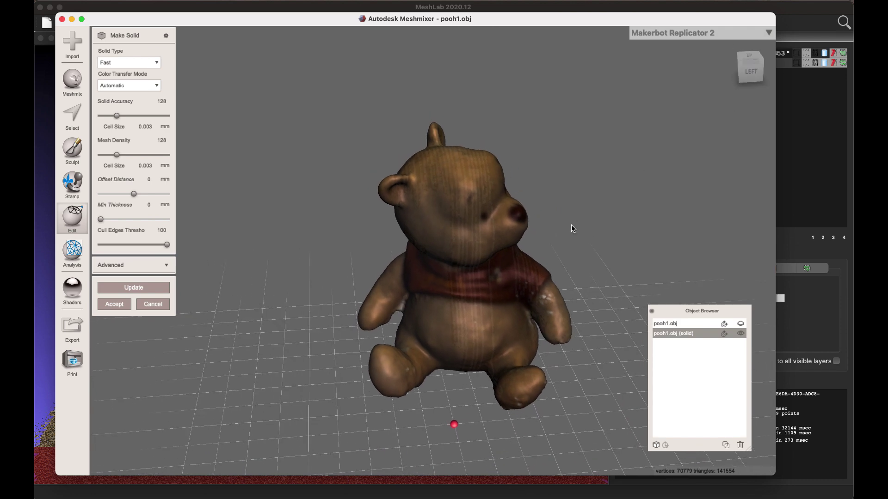